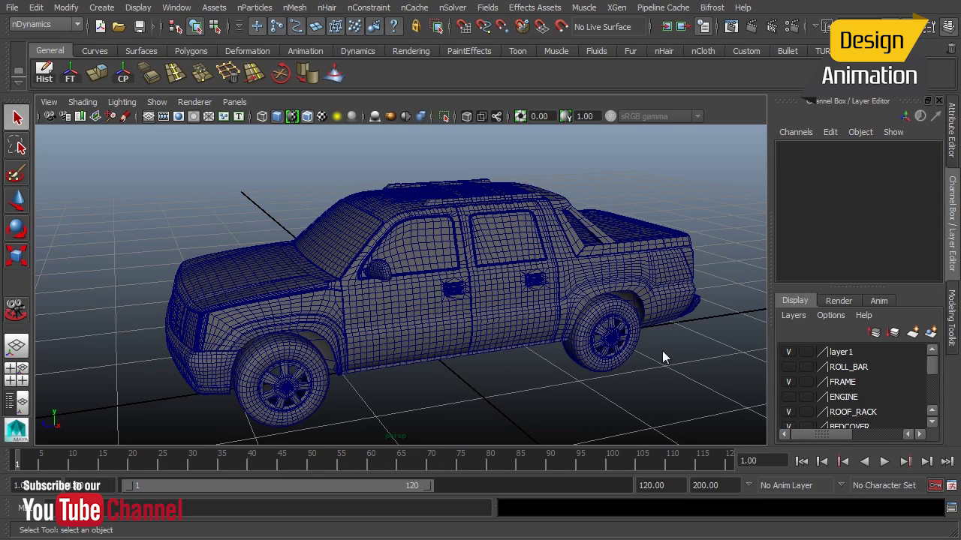
Step: Hide the truck's layer1 and create a polygon cube at the centre of the grid
click(787, 352)
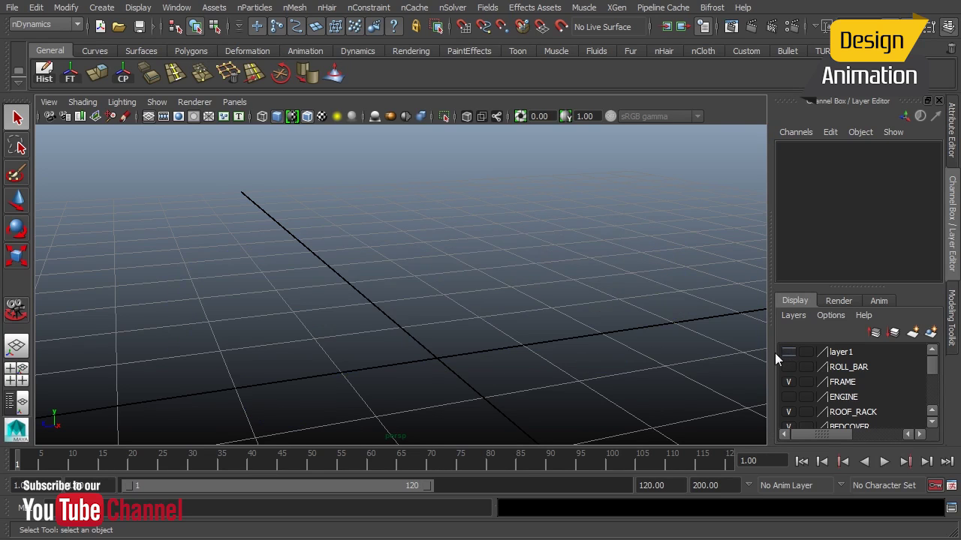
alt+drag(469, 293, 313, 270)
click(101, 7)
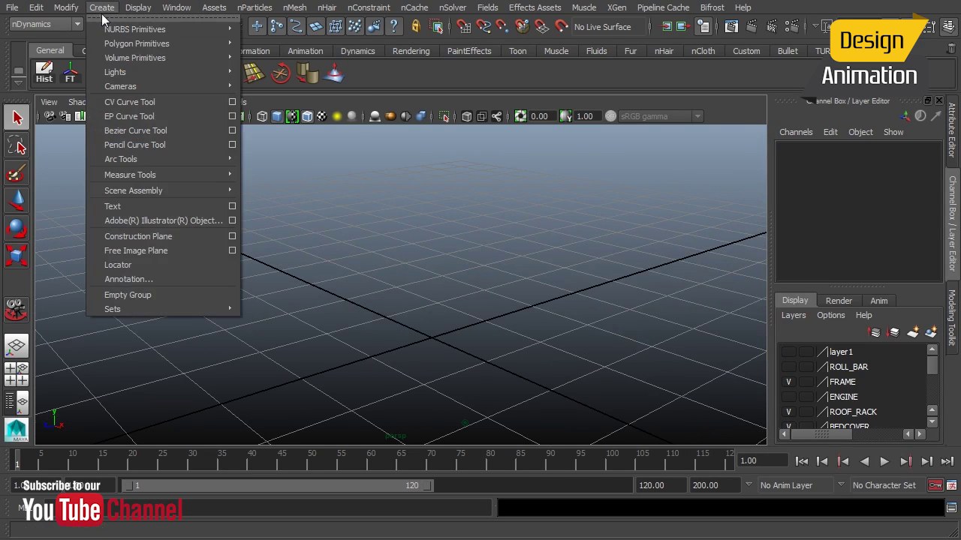
mouse_move(122, 44)
click(270, 66)
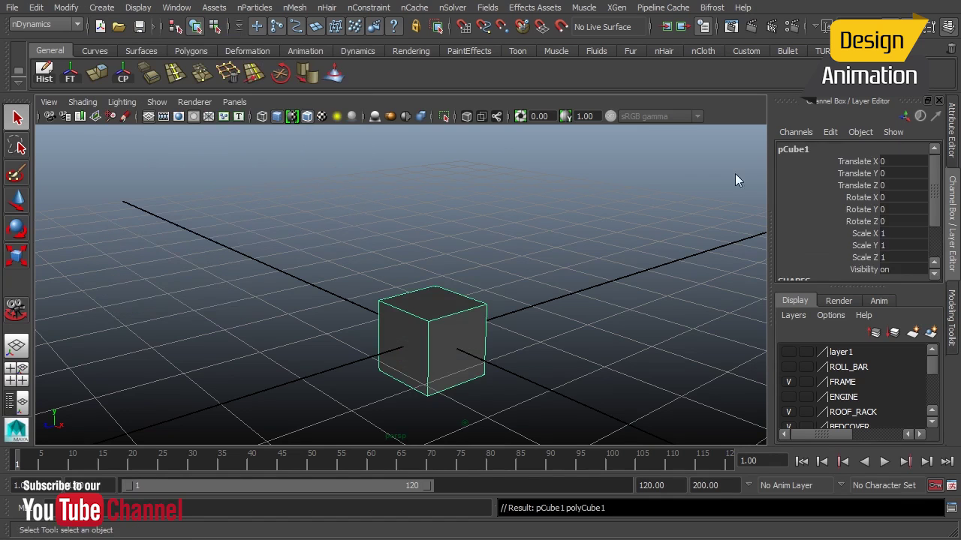
Step: Set the cube's width, height and depth subdivisions to 10 each
scroll(930, 244, down, 3)
click(823, 261)
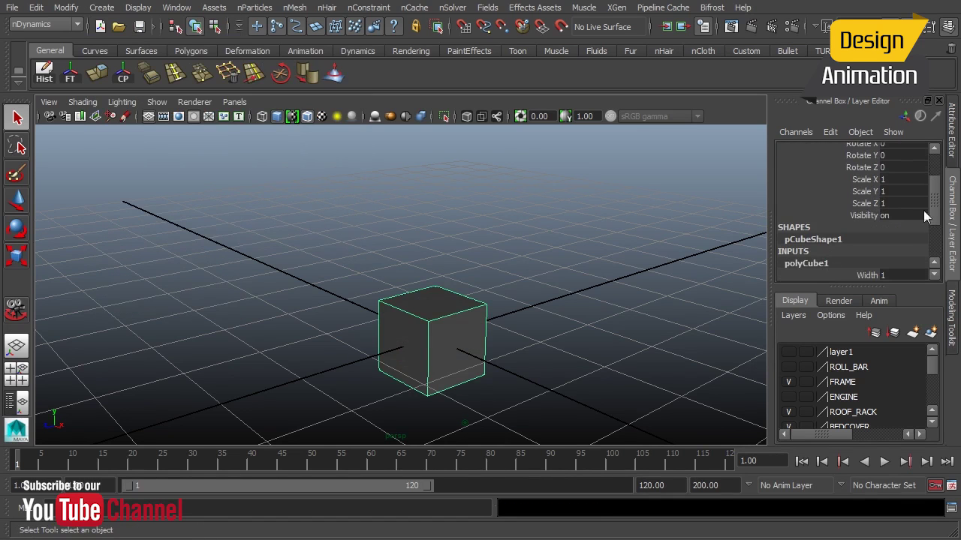
scroll(931, 236, down, 3)
scroll(931, 236, down, 1)
drag(900, 231, 887, 255)
text(20)
key(Return)
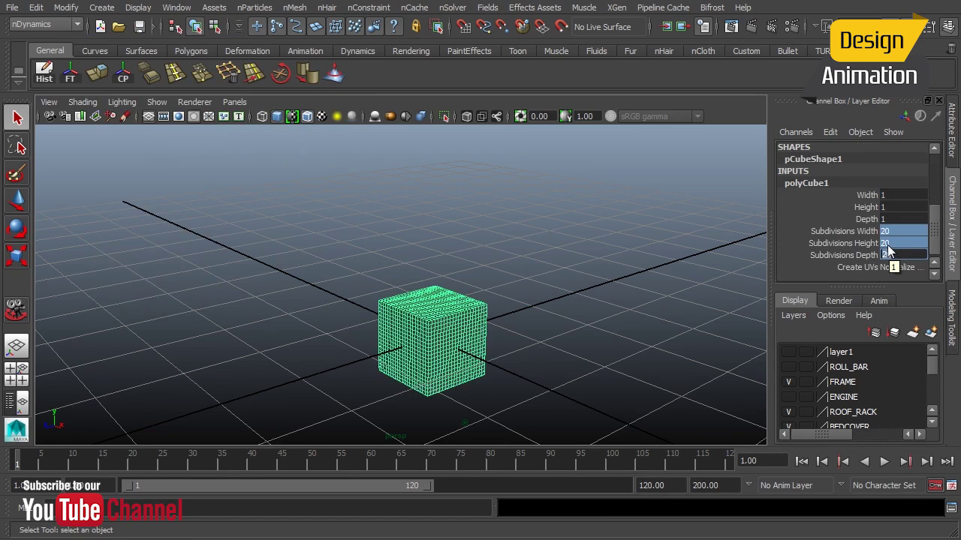
text(10)
key(Return)
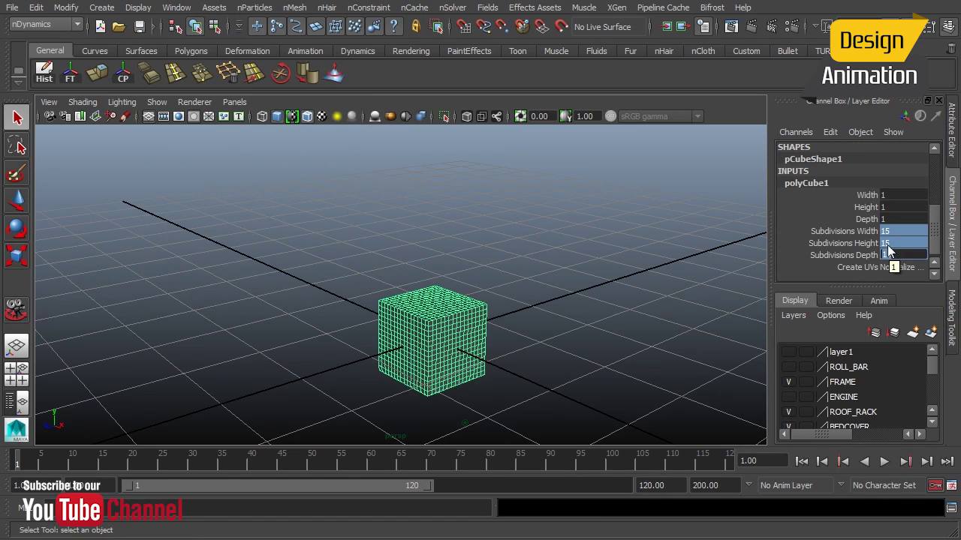
Step: Move the cube straight up along Y so it floats well above the grid
alt+drag(698, 265, 369, 271)
key(w)
drag(422, 285, 424, 105)
alt+right_drag(525, 273, 430, 209)
drag(430, 209, 422, 89)
alt+drag(440, 263, 465, 319)
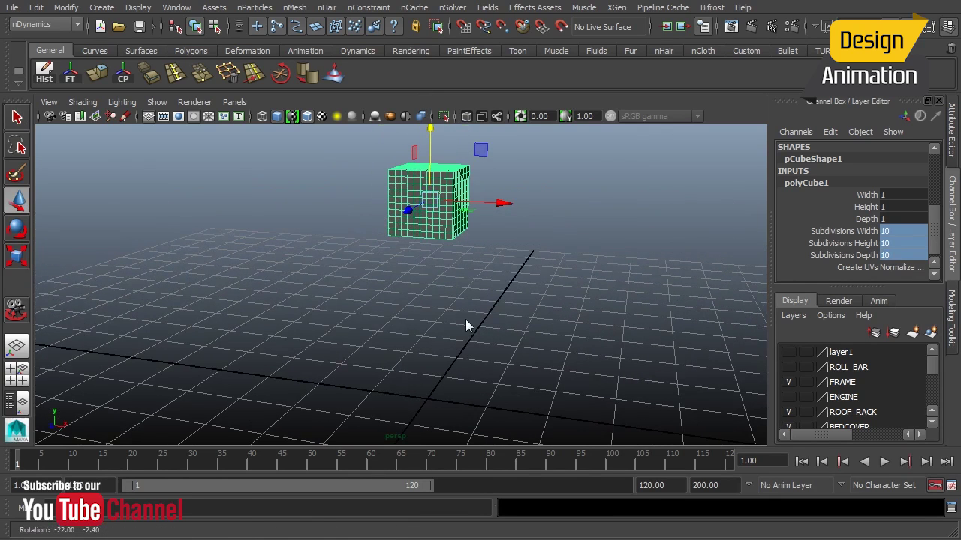
Step: Delete the cube's history, freeze its transformations, and convert it to an nCloth object
click(70, 72)
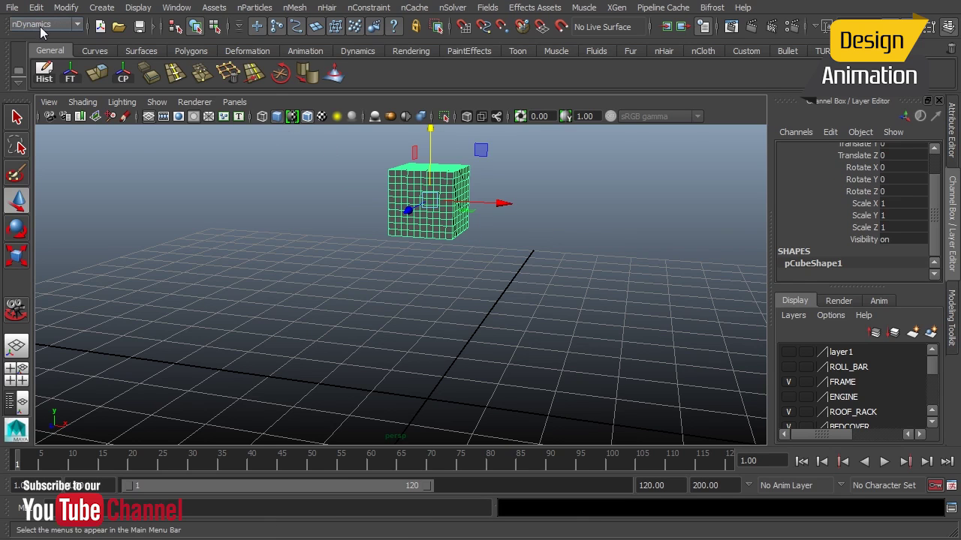
click(295, 9)
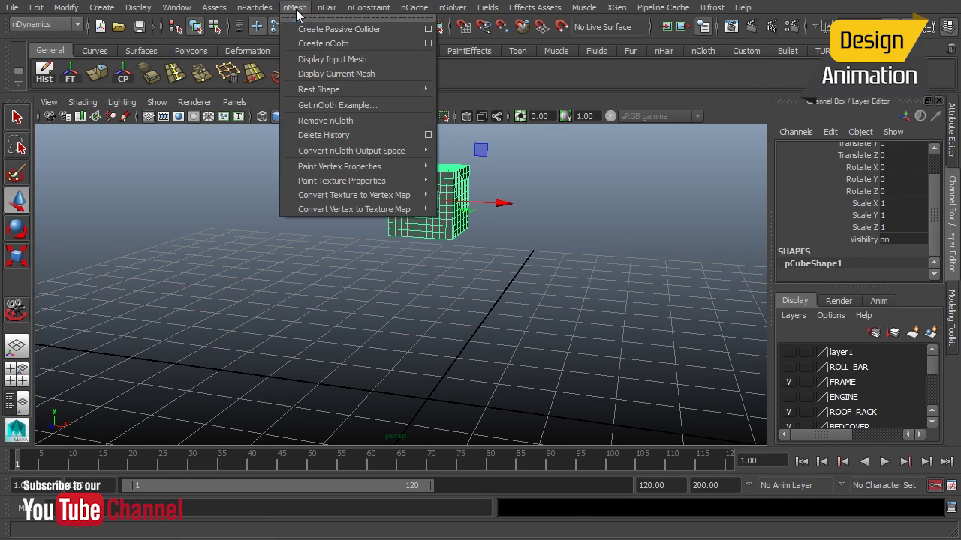
click(319, 43)
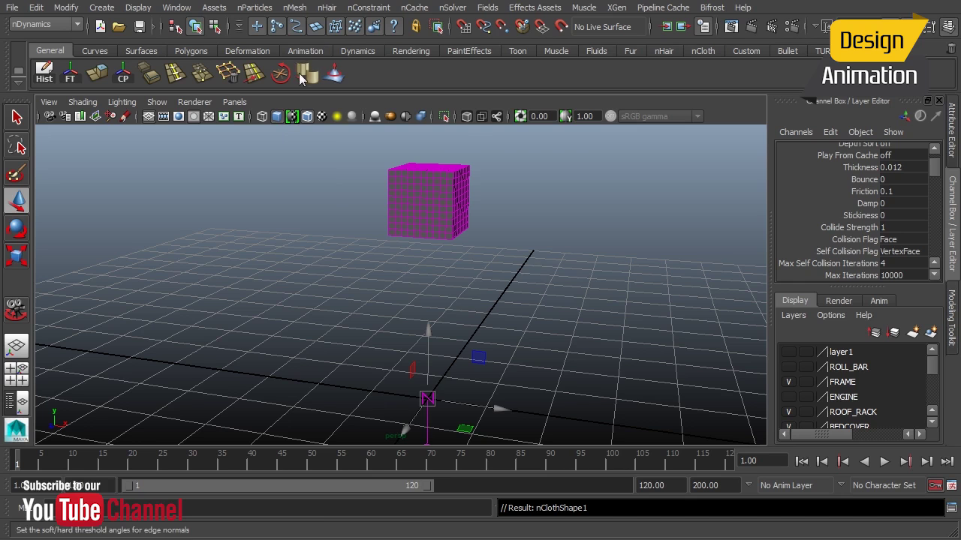
Step: Enable Use Plane in the Ground Plane settings of the nucleus1 solver
click(951, 127)
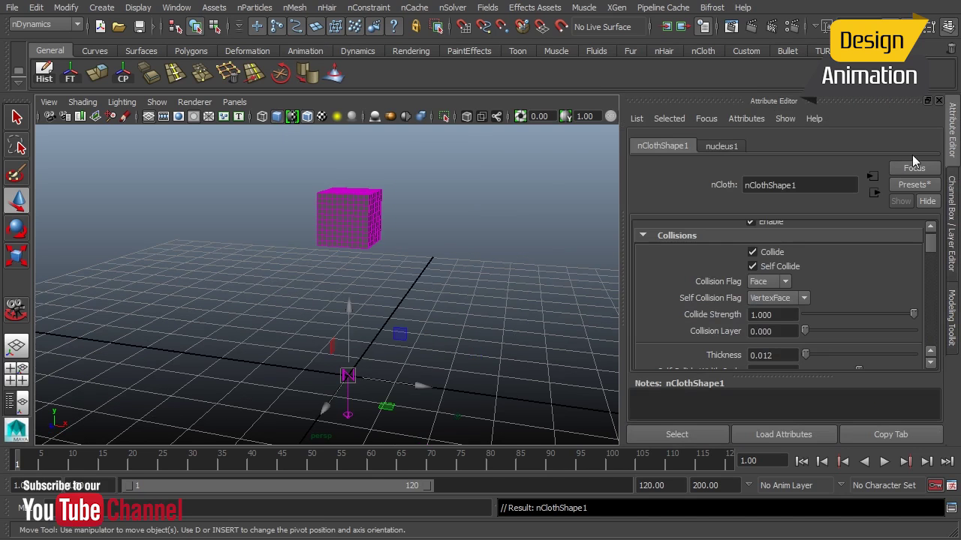
click(722, 147)
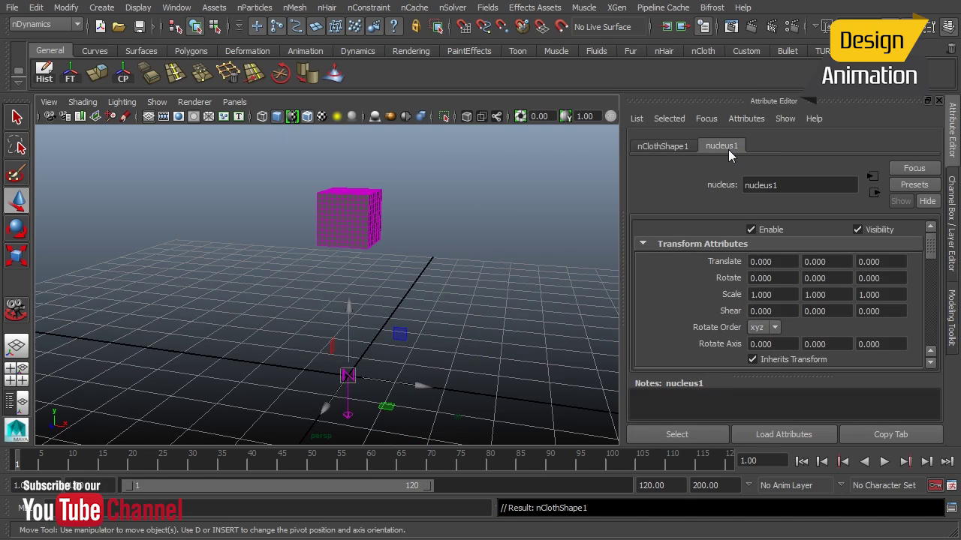
drag(931, 251, 932, 264)
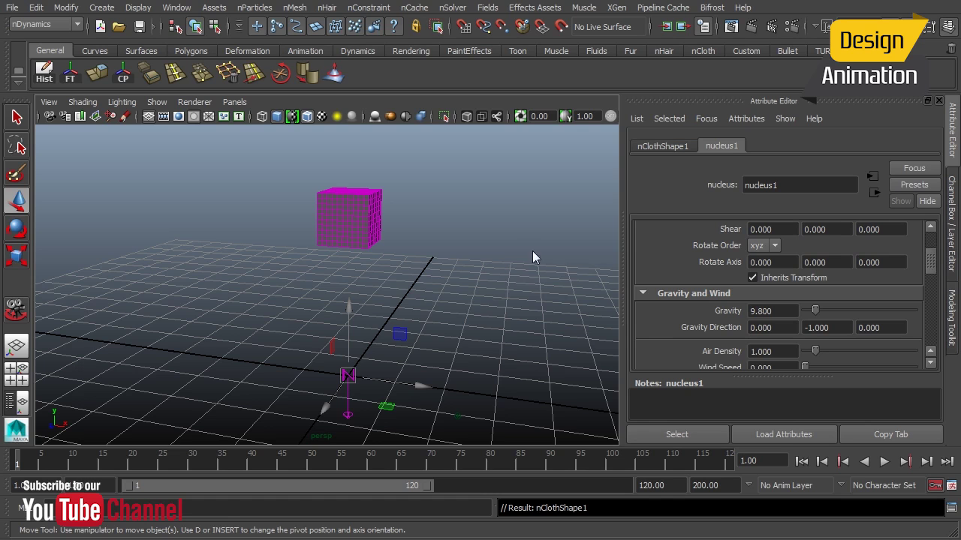
alt+drag(487, 285, 446, 278)
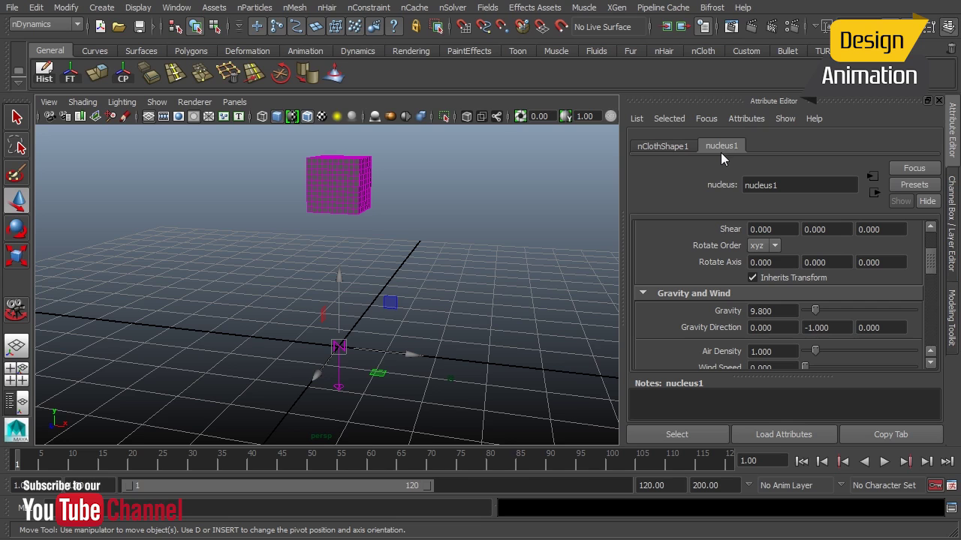
drag(936, 264, 933, 275)
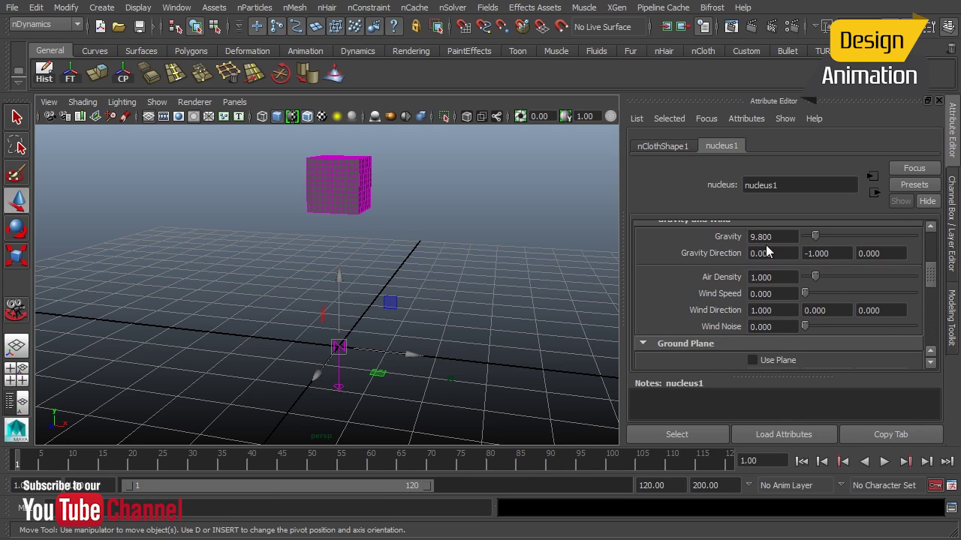
drag(935, 274, 934, 280)
click(766, 327)
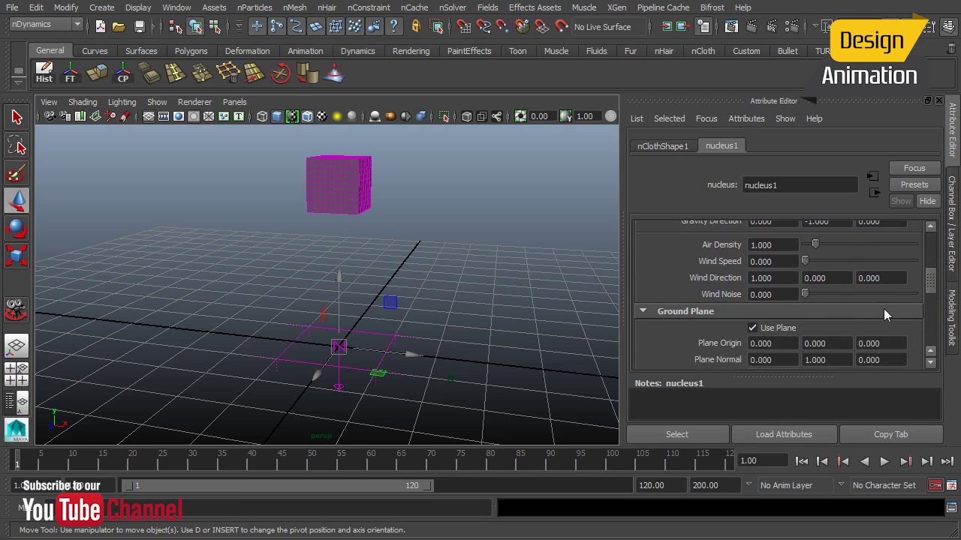
drag(931, 282, 929, 293)
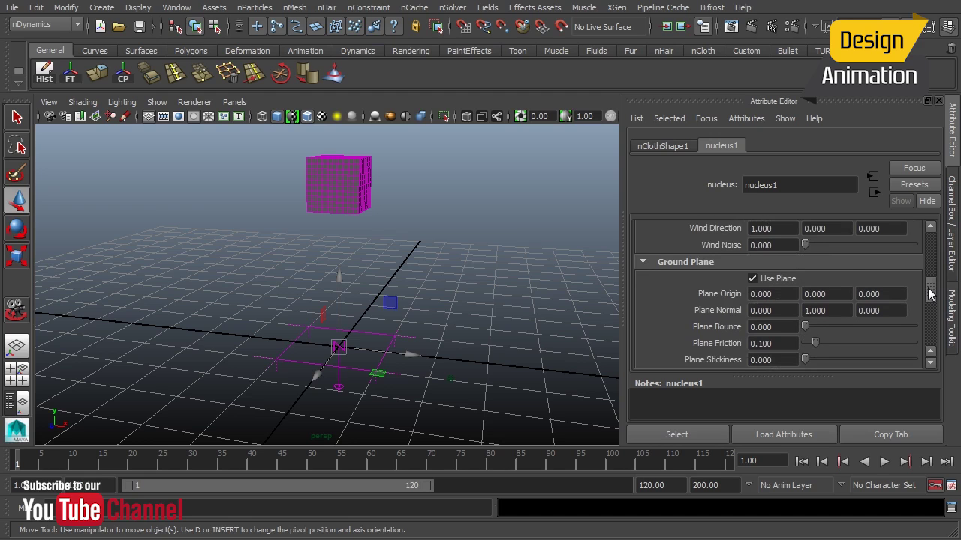
Step: Play the simulation to check how the cloth cube lands on the ground plane, and return to the first frame
alt+middle_drag(365, 271, 370, 257)
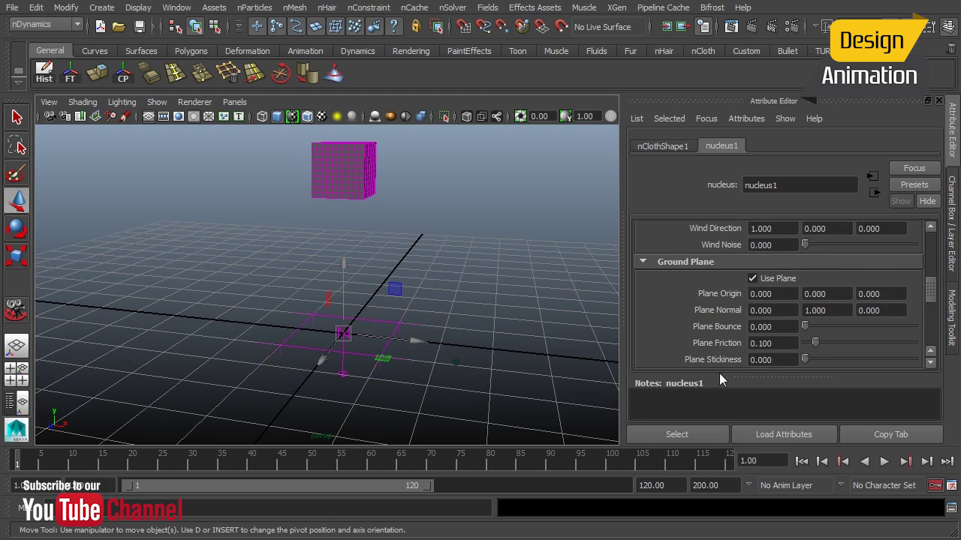
click(884, 461)
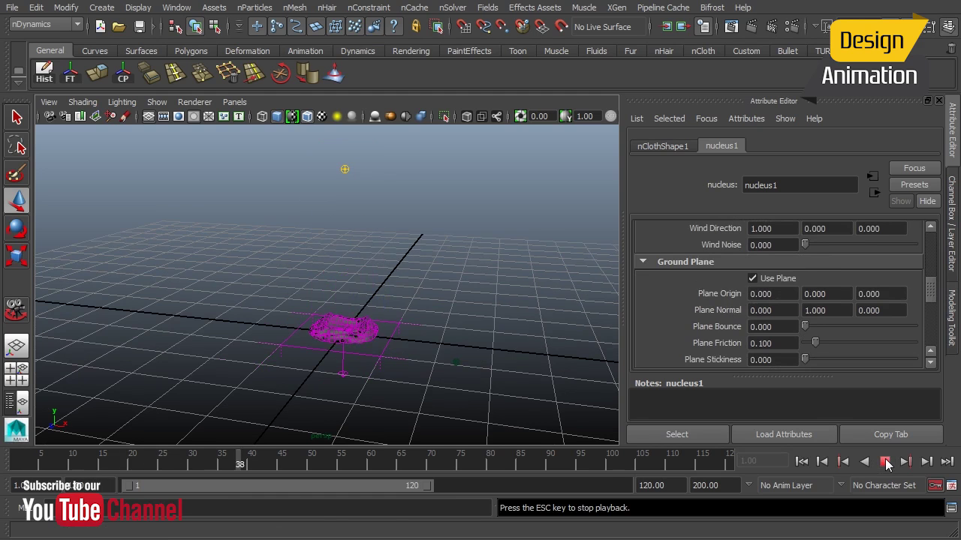
click(886, 462)
alt+right_drag(248, 334, 502, 332)
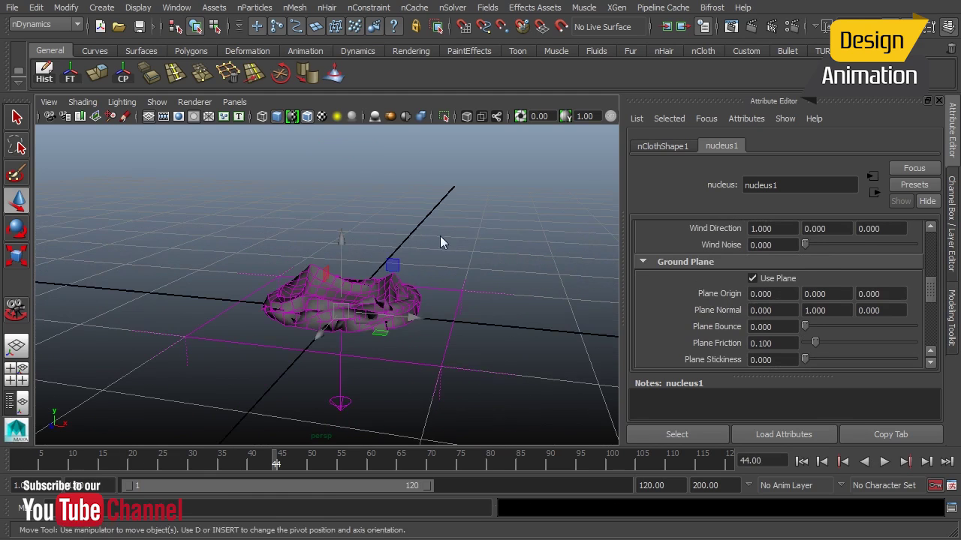
click(883, 463)
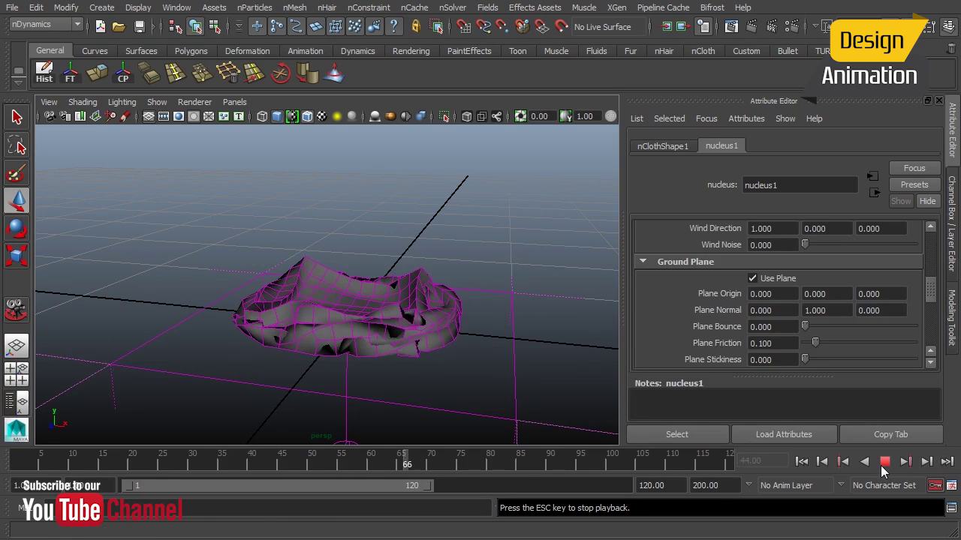
click(884, 462)
click(800, 463)
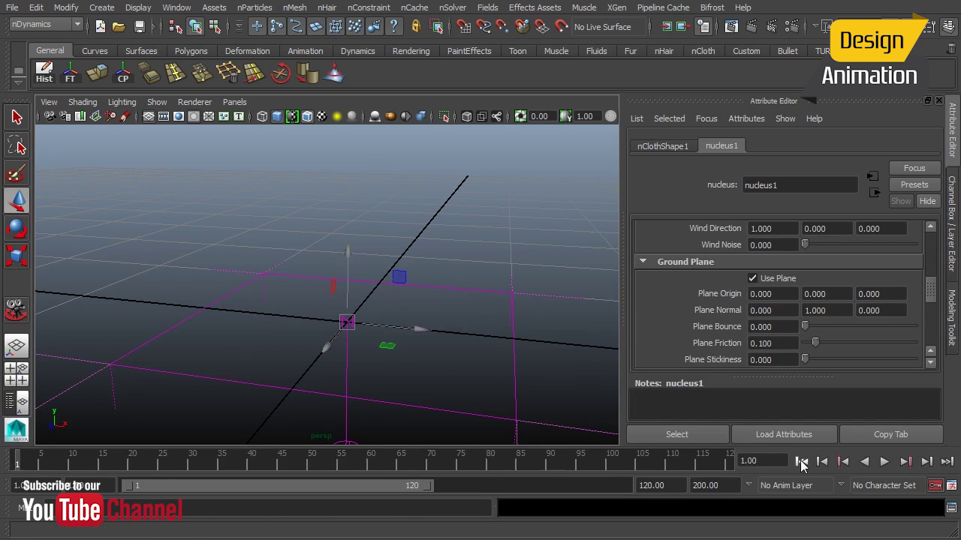
Step: Set the cloth cube's Stretch, Compression and Bend Resistance to 200 each and play the simulation
alt+drag(415, 364, 353, 345)
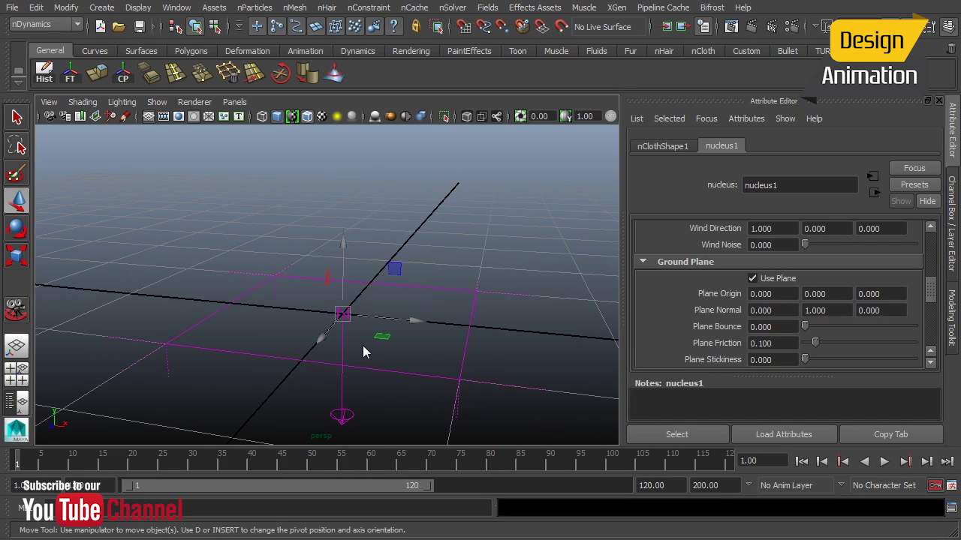
alt+drag(429, 293, 429, 326)
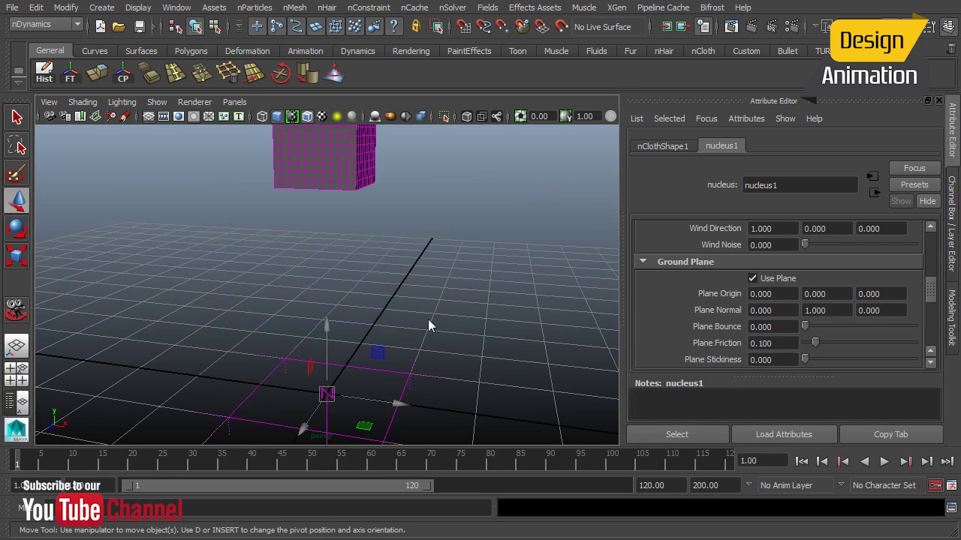
click(340, 183)
mouse_move(396, 285)
alt+mouse_down()
mouse_move(397, 221)
mouse_move(380, 290)
mouse_move(419, 291)
mouse_move(388, 300)
alt+mouse_up()
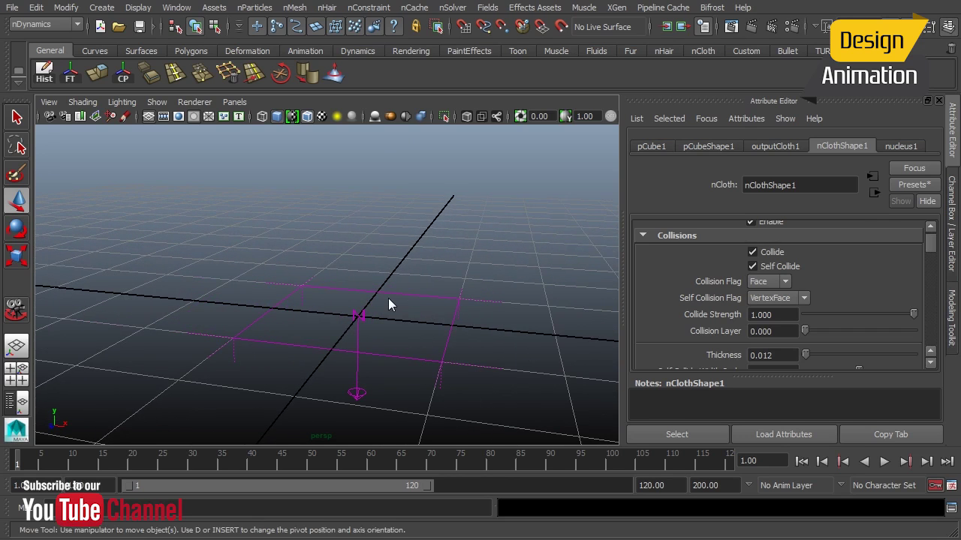
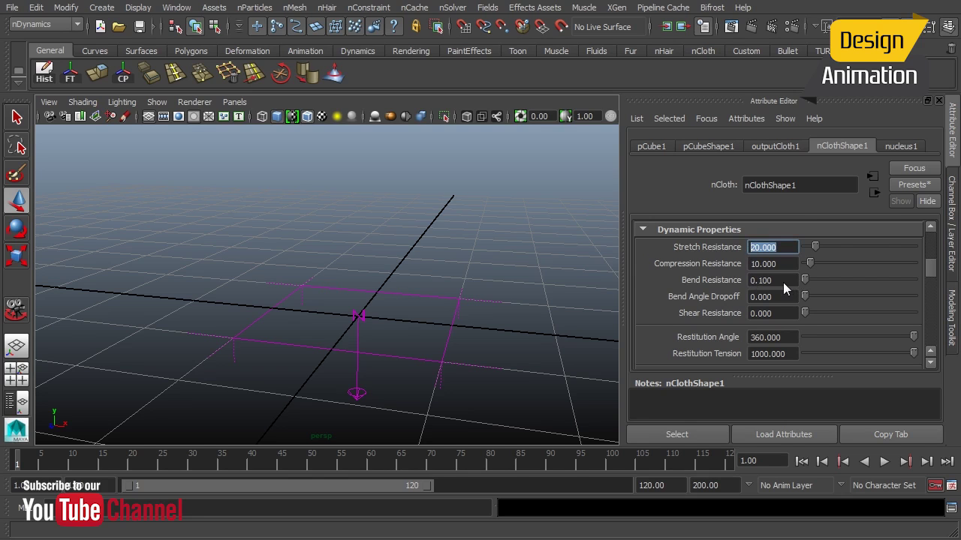
text(200)
key(Tab)
text(200)
key(Tab)
text(2)
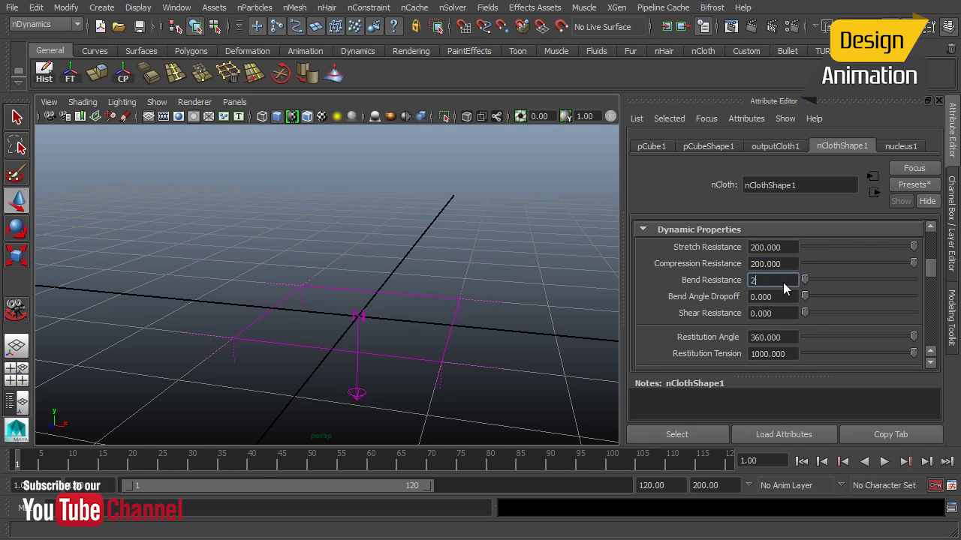
text(00)
key(Return)
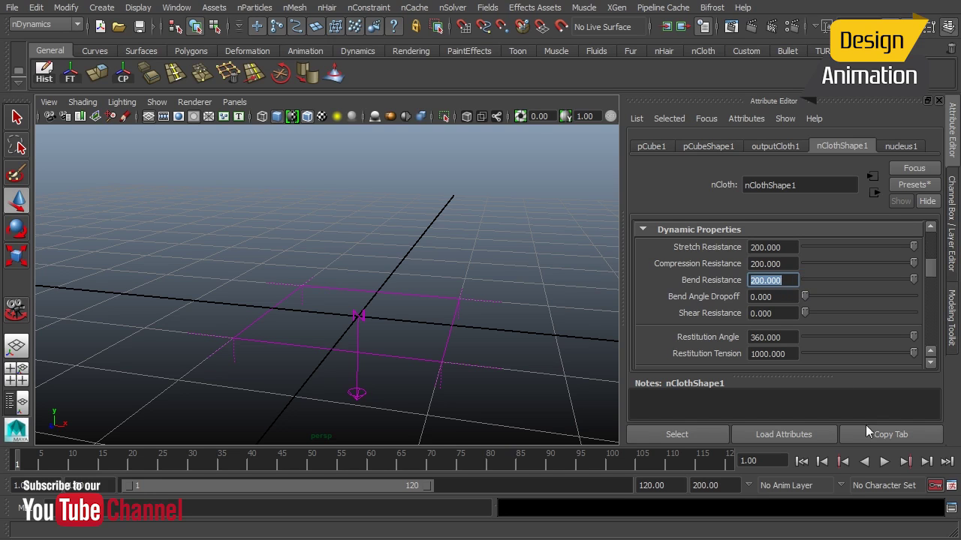
click(884, 463)
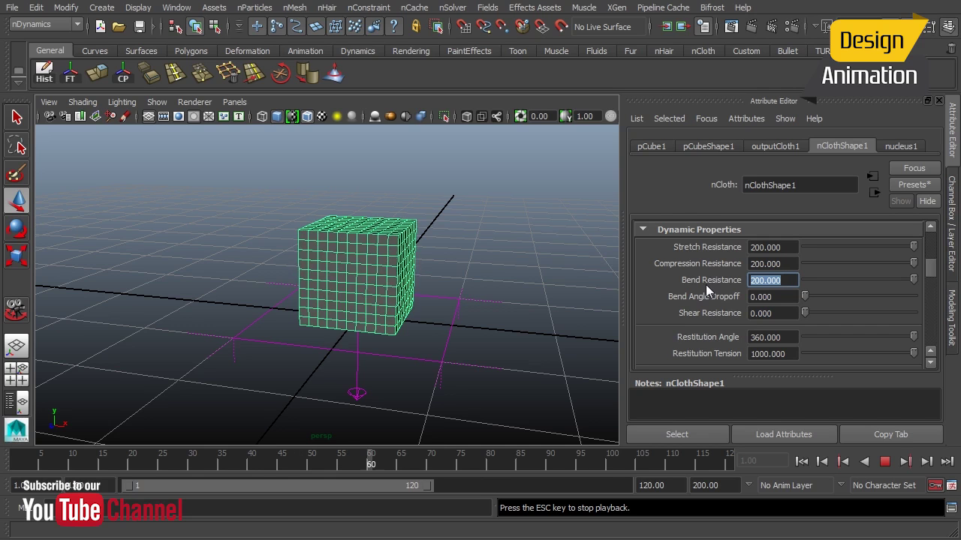
click(885, 462)
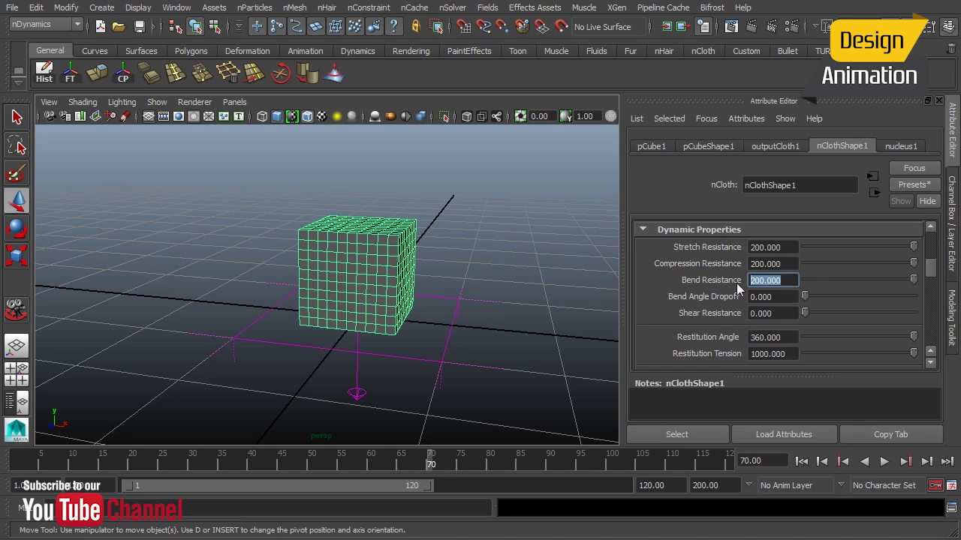
Step: Set Bend Resistance to 0.1 and replay the simulation from the first frame
text(1)
key(Return)
text(0.1)
key(Return)
click(801, 462)
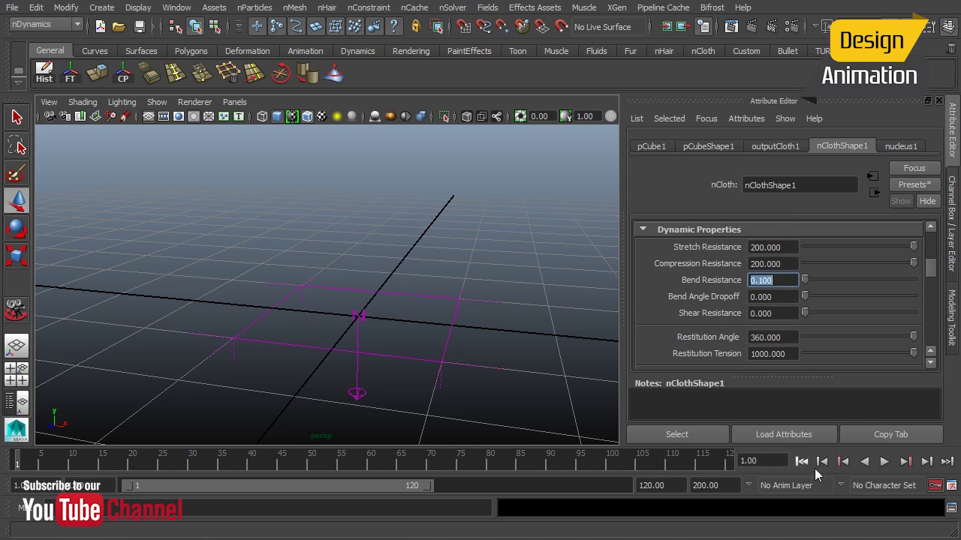
click(884, 463)
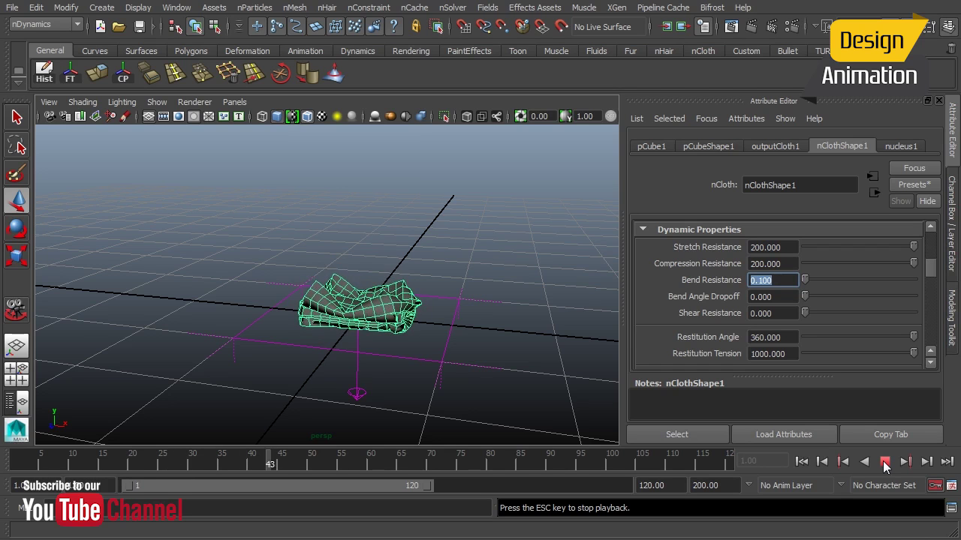
key(Escape)
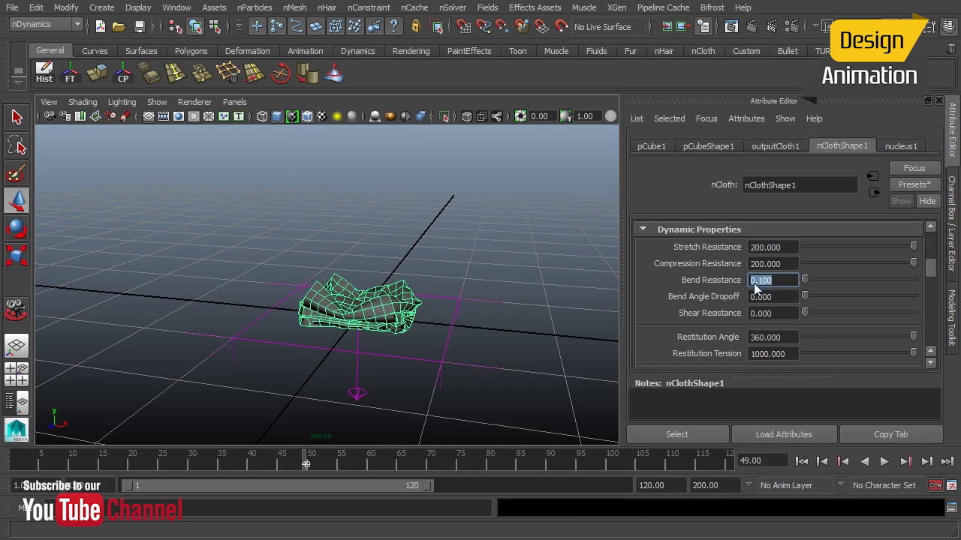
Step: Set Bend Resistance to 200 and rewind the simulation to the first frame
text(200)
key(Return)
mouse_move(933, 271)
mouse_down()
mouse_move(933, 288)
mouse_move(933, 279)
mouse_up()
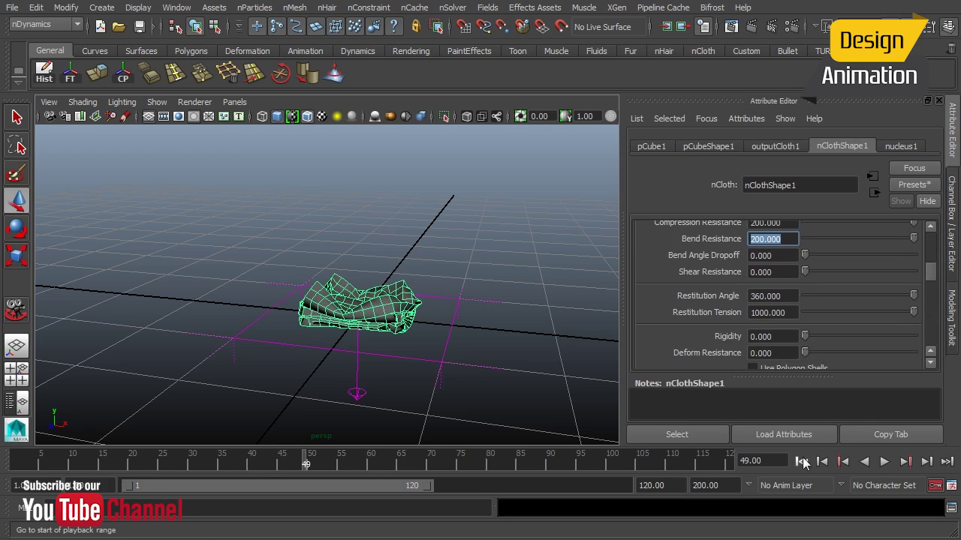
click(802, 461)
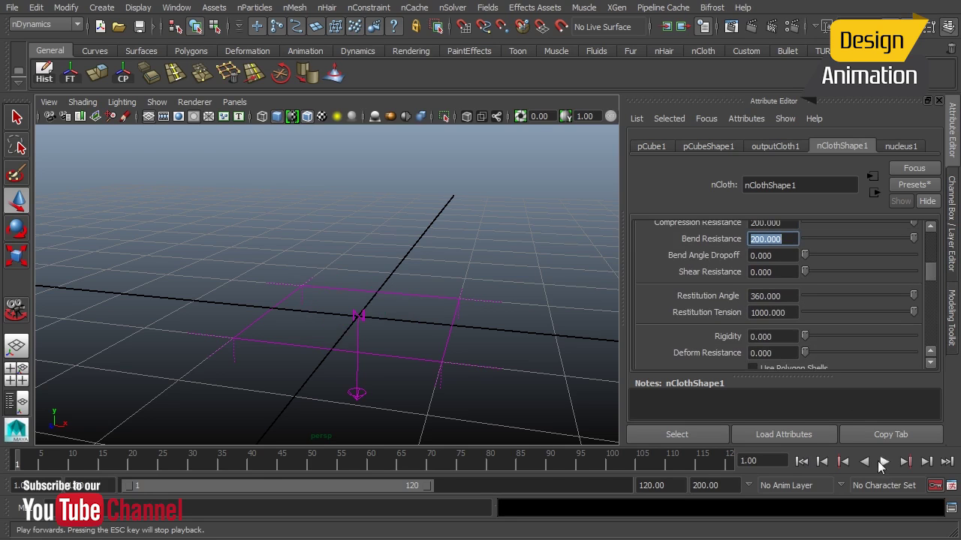
Step: Play the simulation with the current resistance values to check how the cloth cube lands, and return to the first frame
click(882, 462)
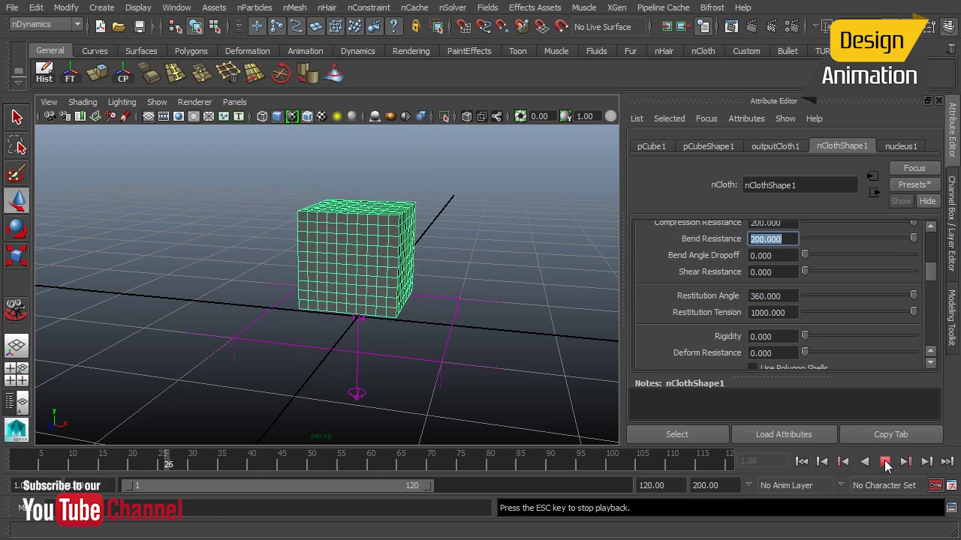
click(885, 462)
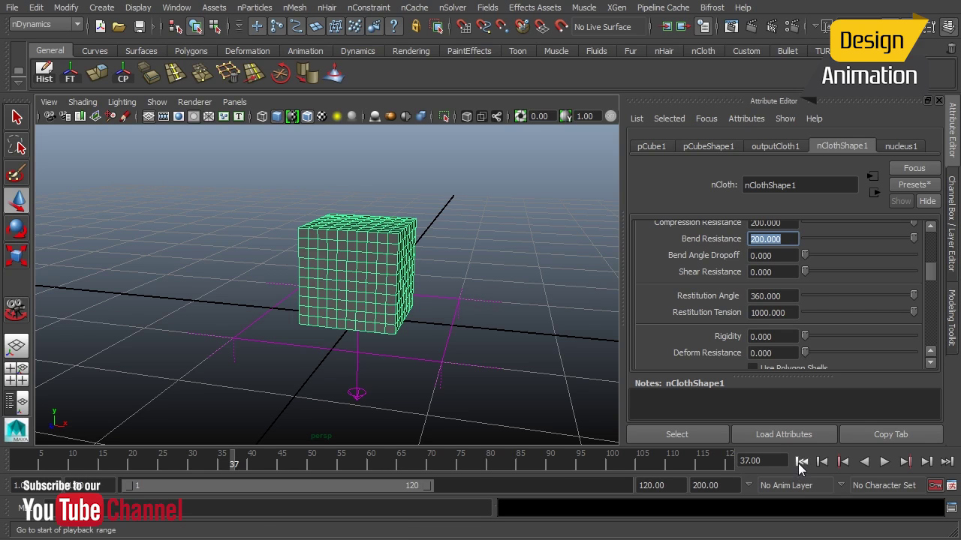
click(801, 462)
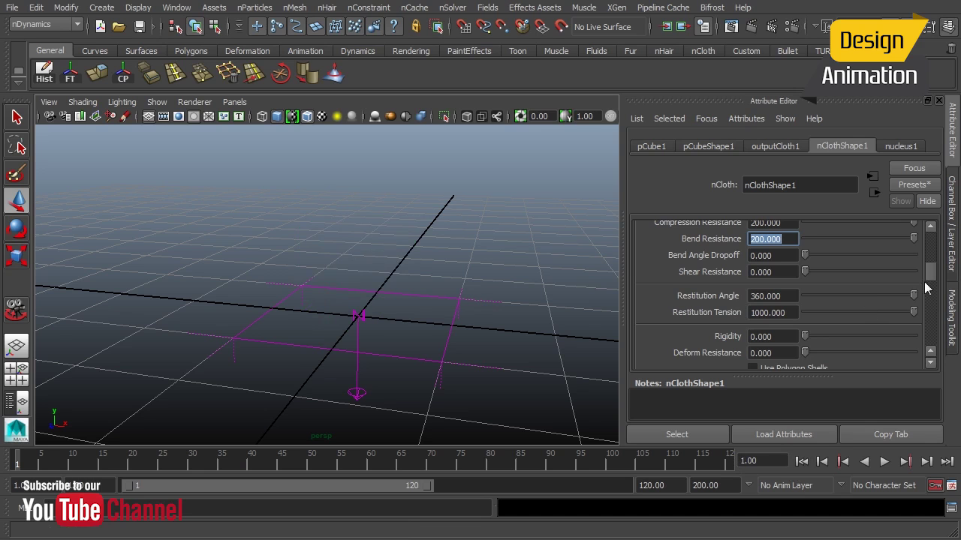
Step: Set the cloth cube's Restitution Angle to 6, play the simulation and return to the first frame
scroll(931, 279, down, 2)
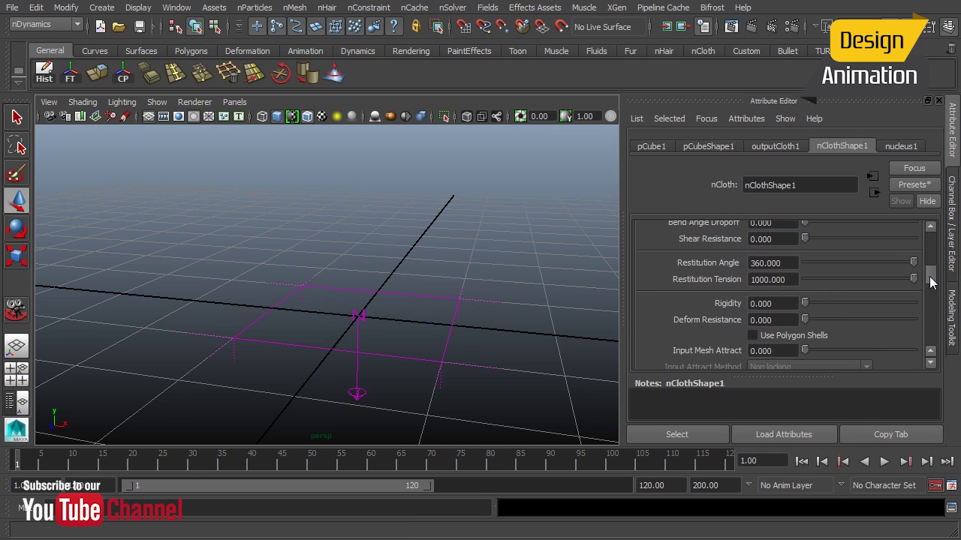
click(750, 264)
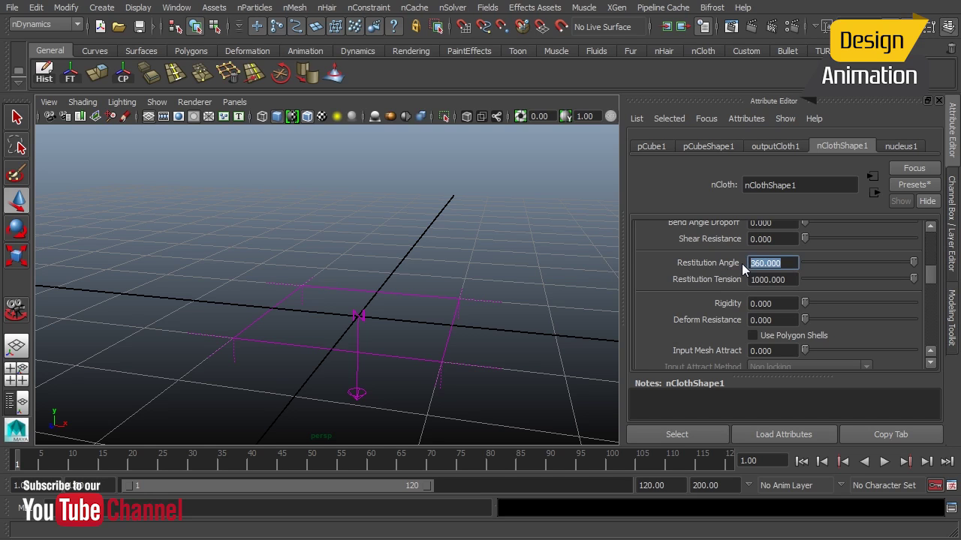
text(6)
key(Return)
click(883, 462)
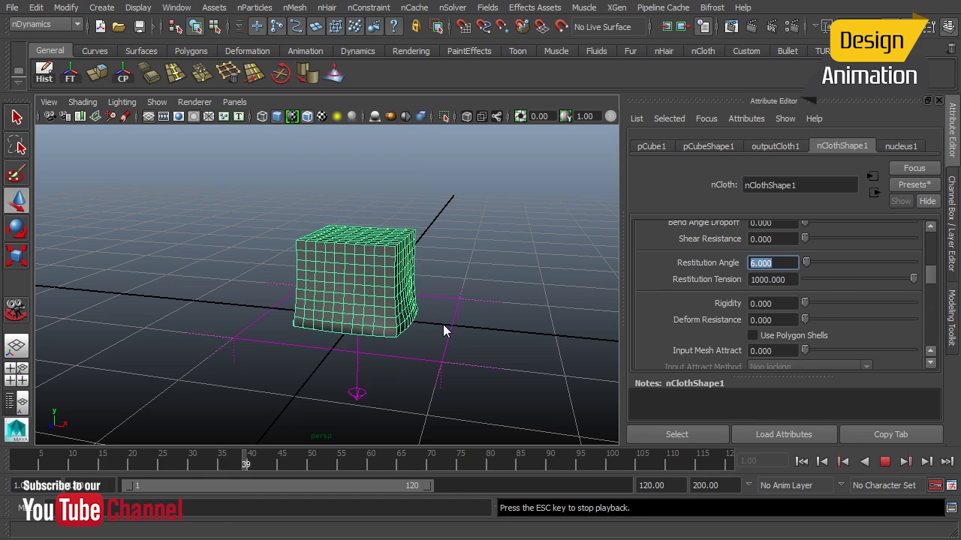
click(885, 463)
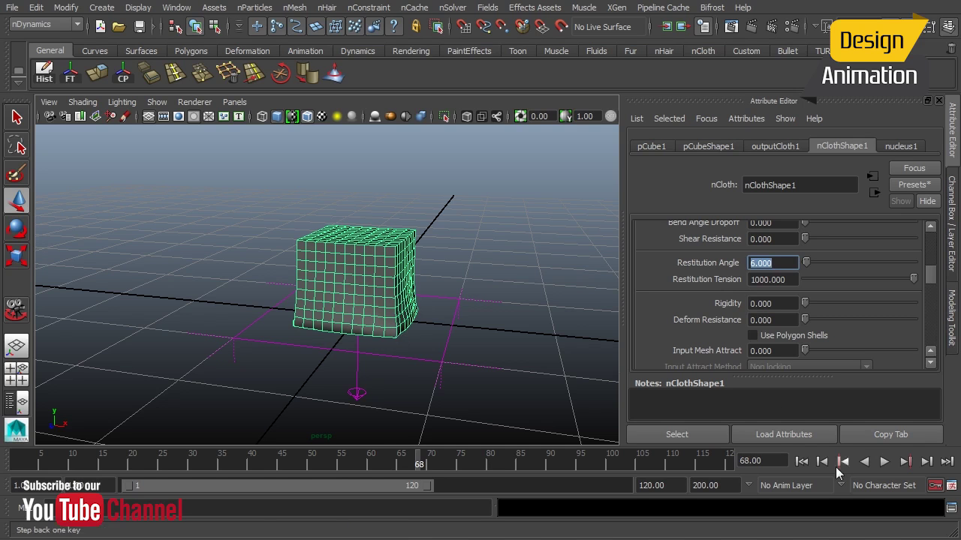
click(801, 461)
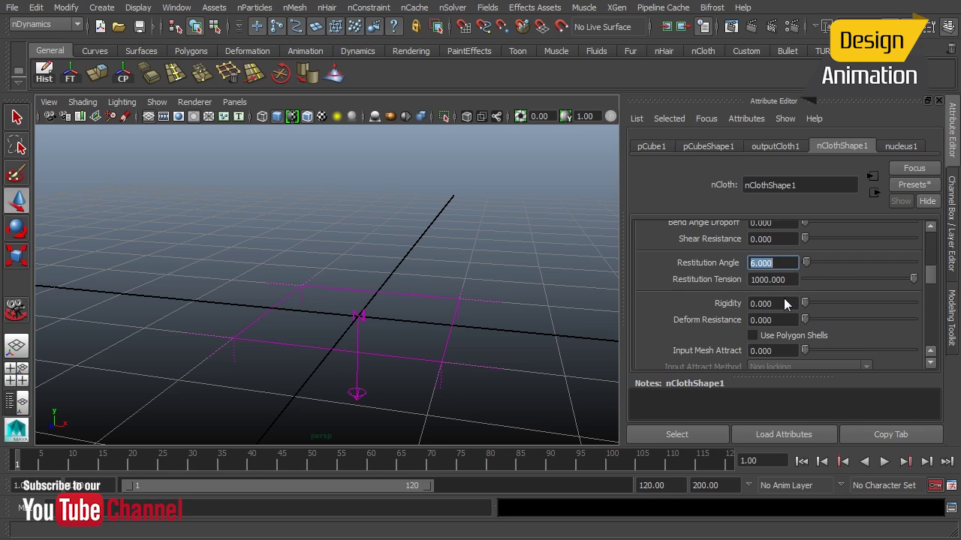
click(911, 189)
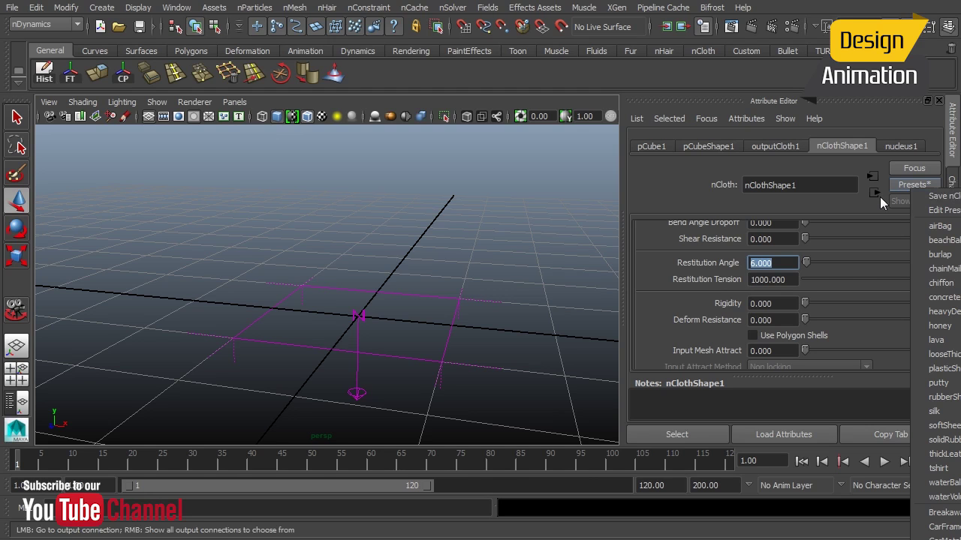
click(729, 248)
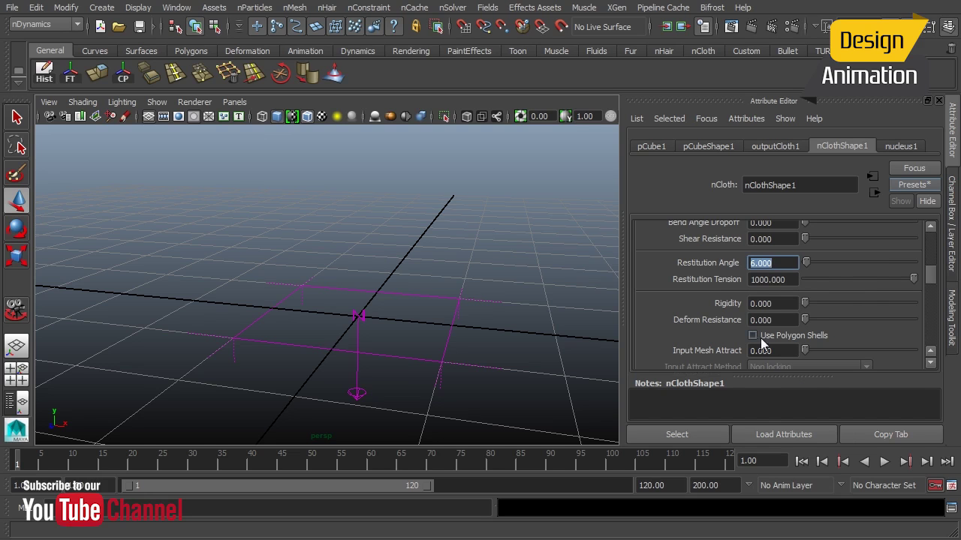
Step: Test the simulation with Self Collide disabled on the cloth cube, rewind to the first frame and re-enable Self Collide
drag(930, 284, 929, 242)
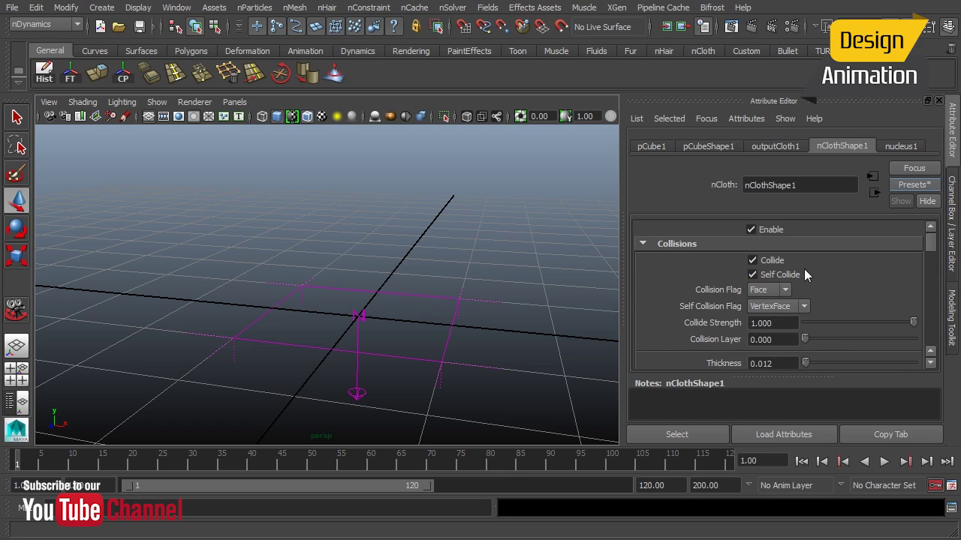
drag(929, 250, 931, 255)
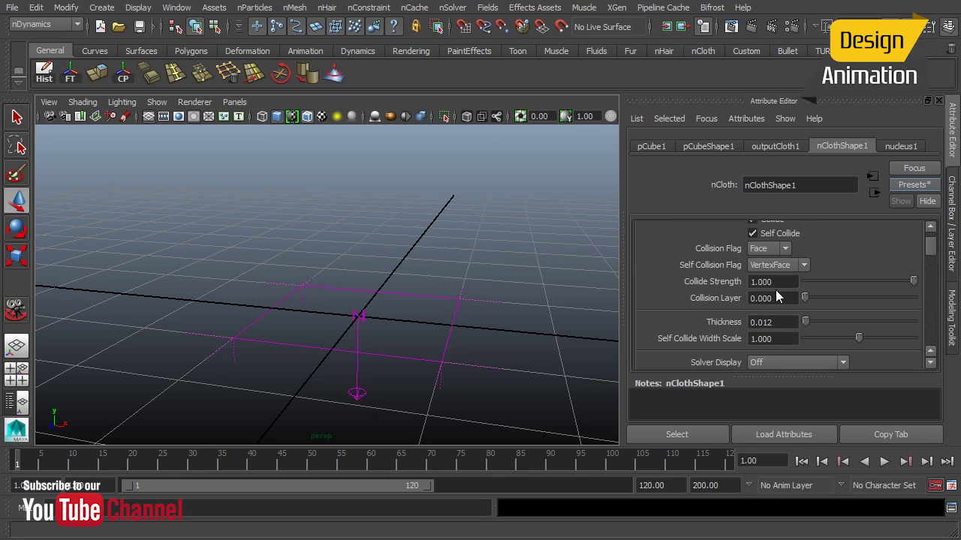
click(773, 234)
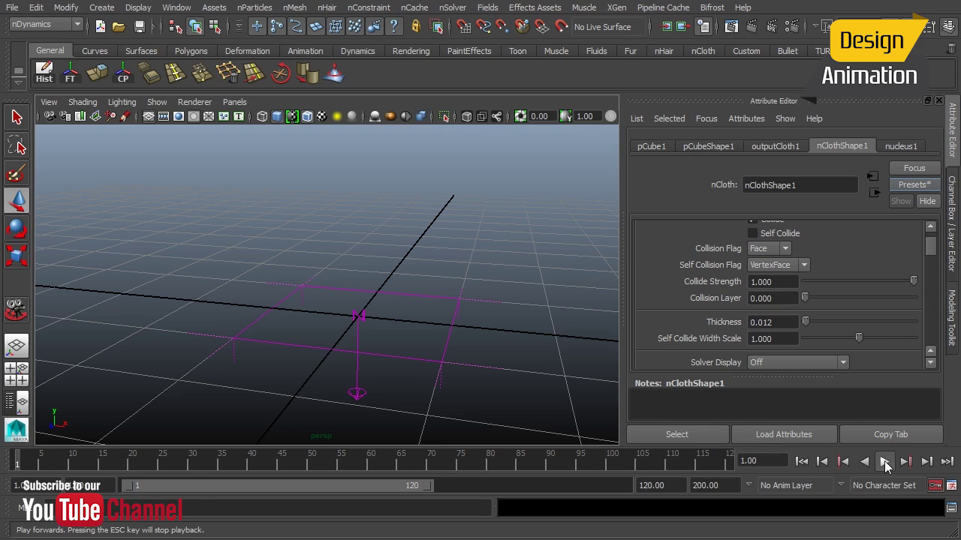
click(884, 462)
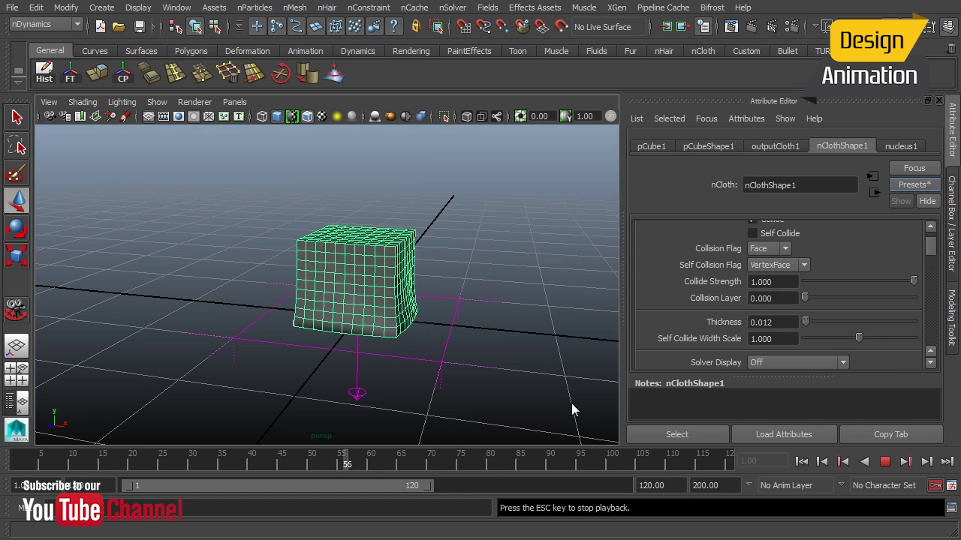
click(885, 462)
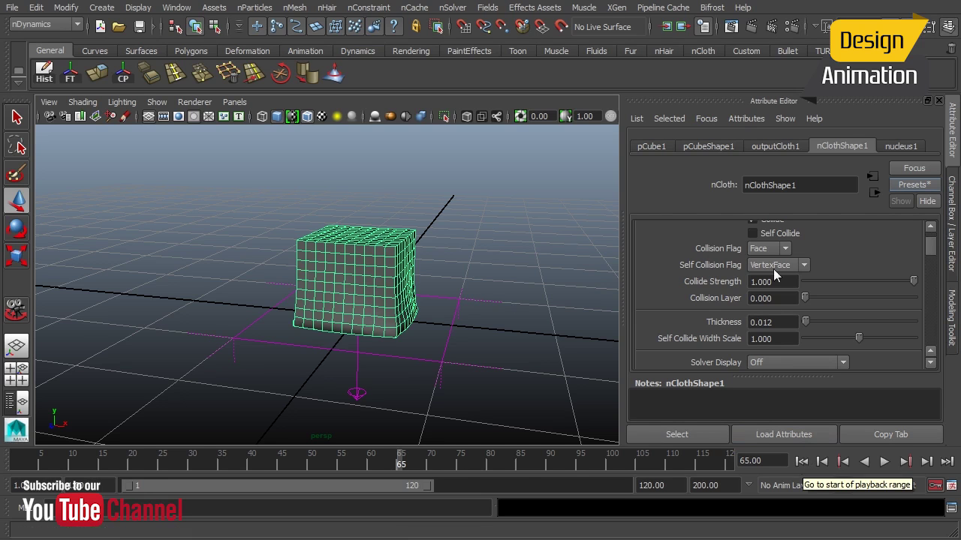
click(801, 461)
click(765, 237)
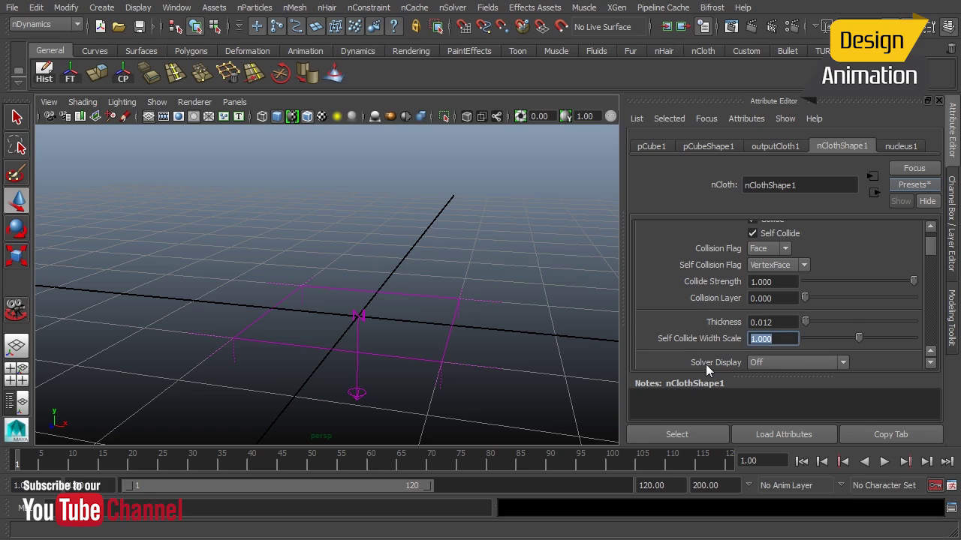
Step: Set Self Collide Width Scale to 5, play the simulation to inspect the cube's base up close, and rewind to the first frame
text(5)
key(Return)
click(886, 461)
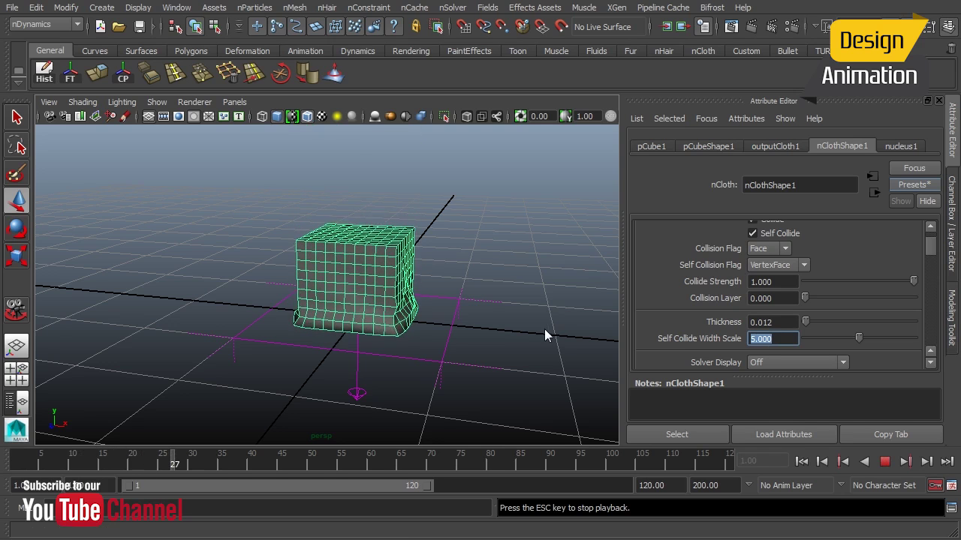
click(888, 464)
alt+right_drag(339, 326, 493, 332)
alt+drag(493, 334, 451, 311)
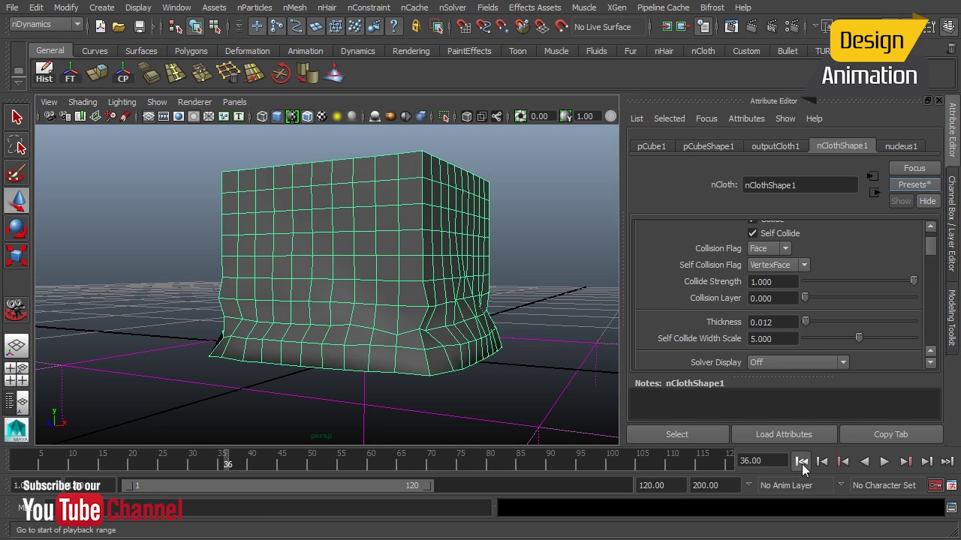
click(800, 461)
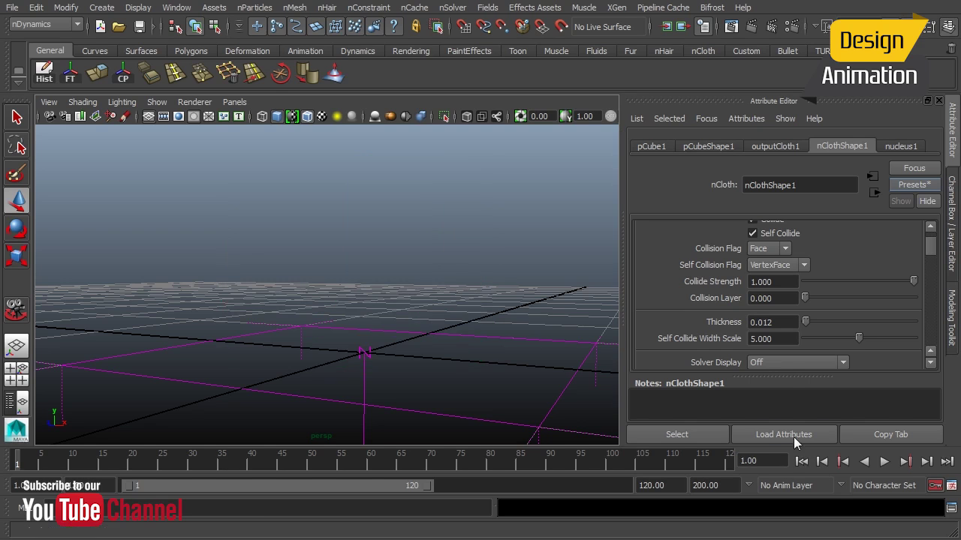
Step: Show Self Collision Thickness as the Solver Display and try Self Collide Width Scale values of 0.001 and 5.449
click(789, 363)
click(789, 395)
alt+right_drag(381, 278, 251, 299)
alt+drag(251, 299, 476, 326)
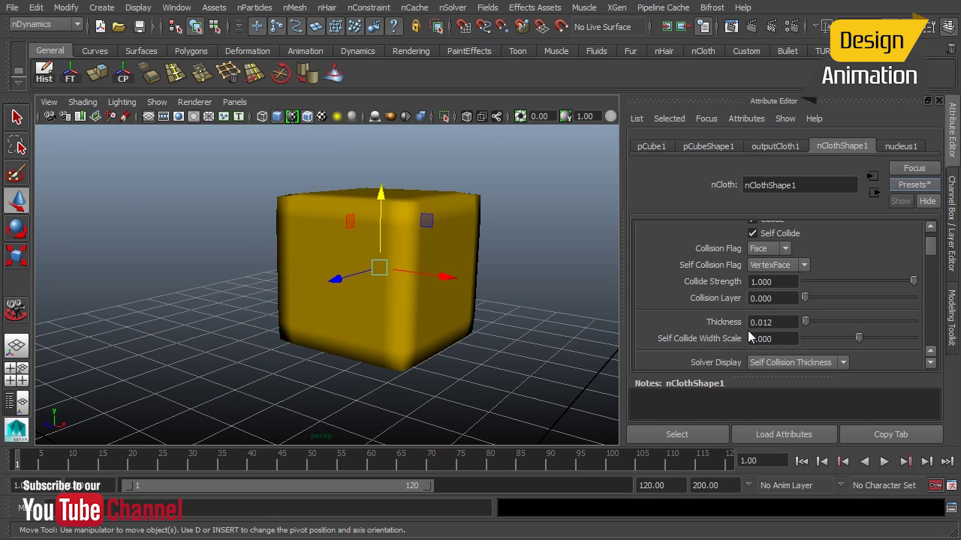
drag(858, 337, 802, 343)
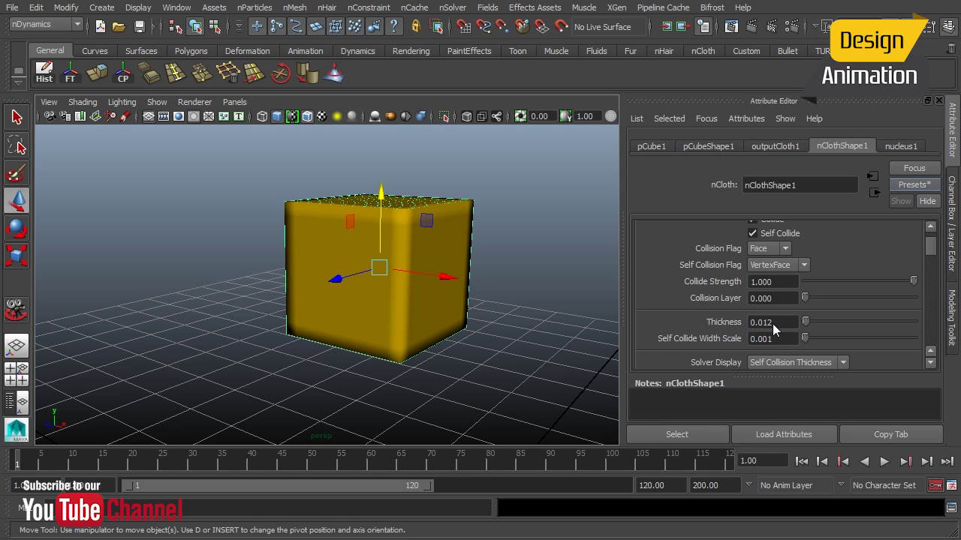
drag(807, 339, 865, 341)
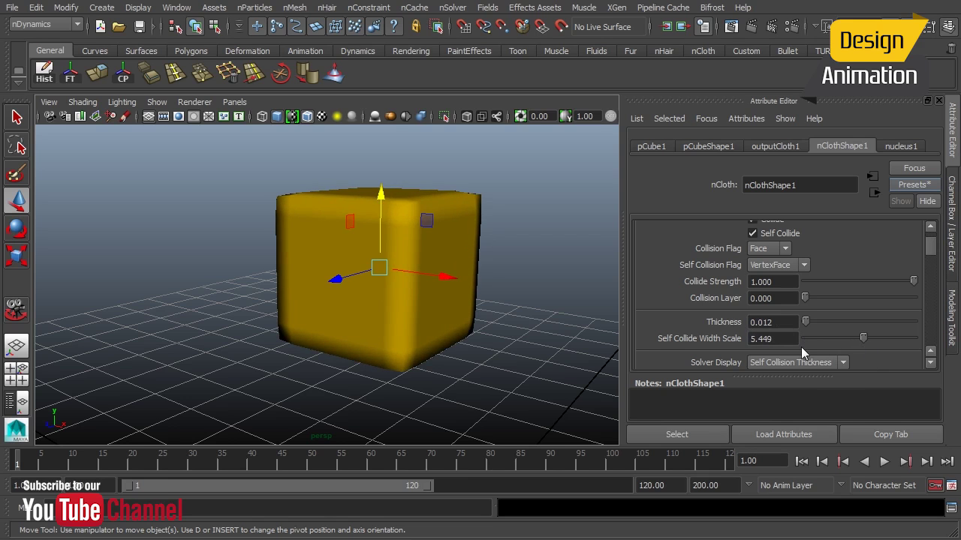
Step: Set Self Collide Width Scale to 10 and turn the Solver Display off
click(750, 338)
text(10)
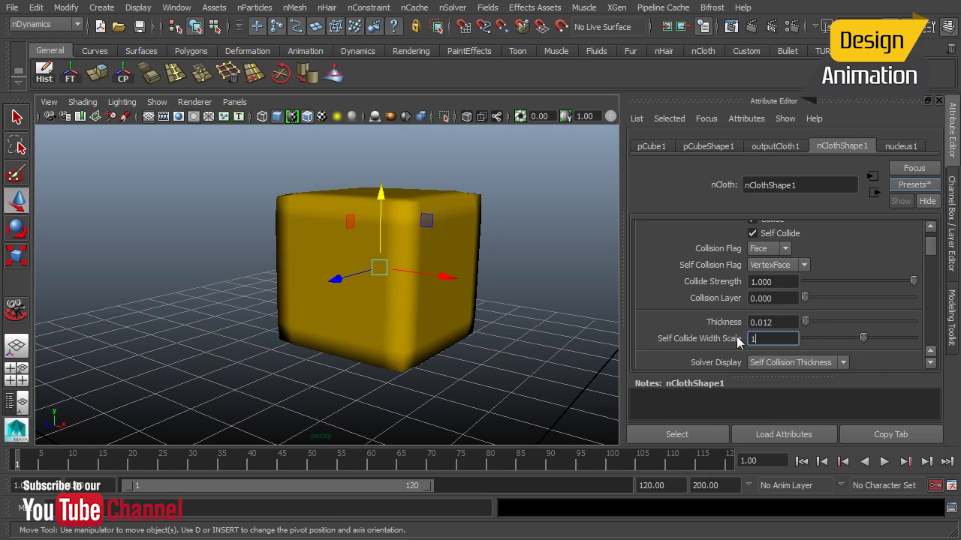
key(Return)
alt+right_drag(402, 348, 338, 328)
alt+middle_drag(339, 328, 390, 236)
alt+drag(389, 235, 502, 340)
click(761, 363)
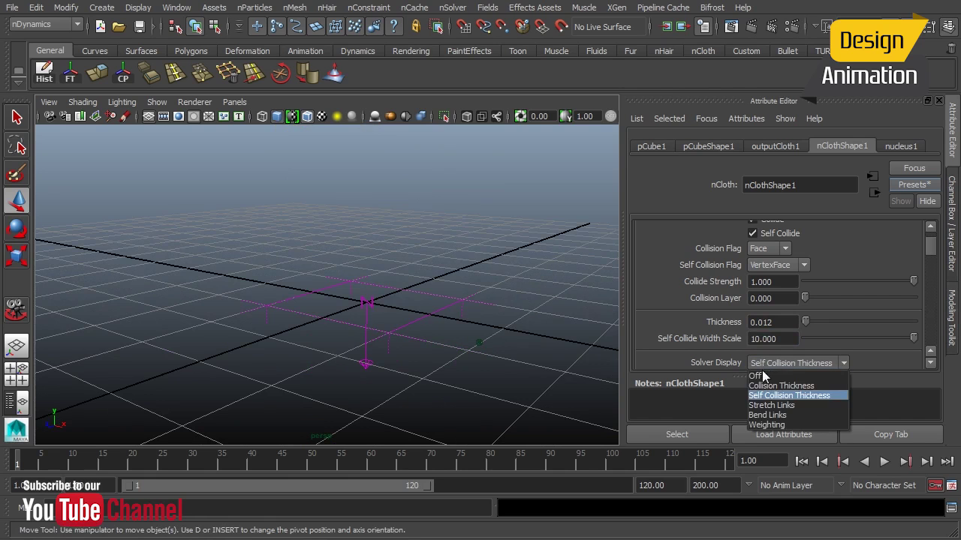
click(762, 375)
alt+middle_drag(359, 306, 403, 304)
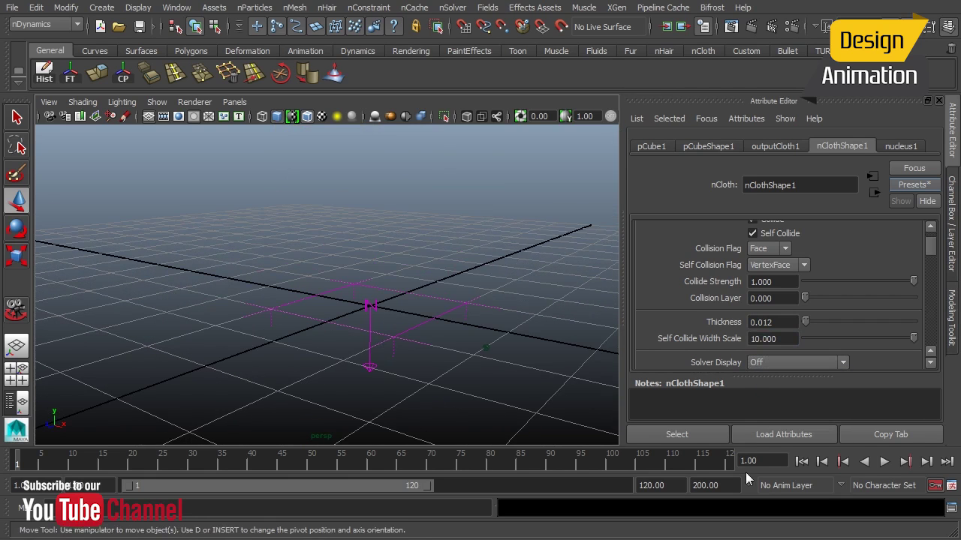
Step: Play the simulation to inspect the cloth cube's landing, and set Self Collide Width Scale to 5
click(886, 461)
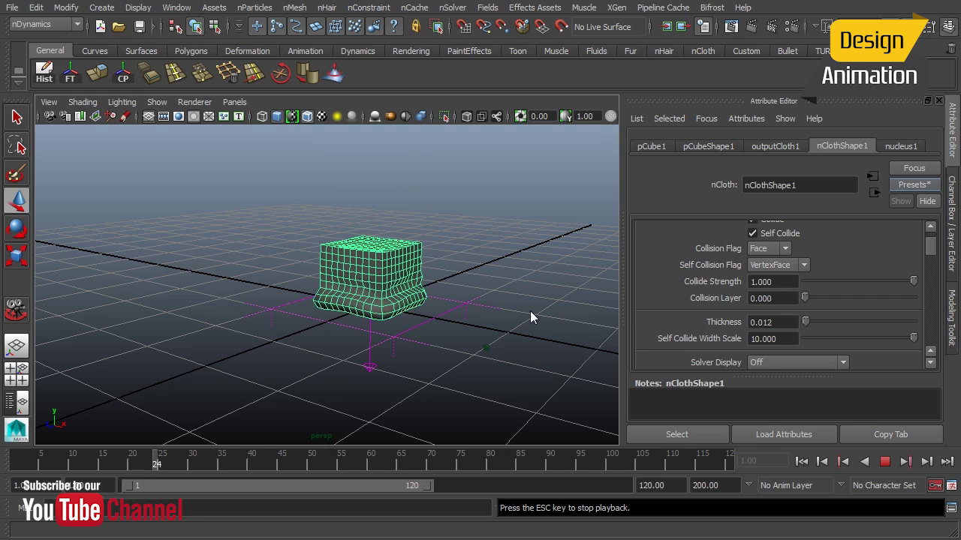
click(883, 462)
alt+drag(252, 304, 460, 325)
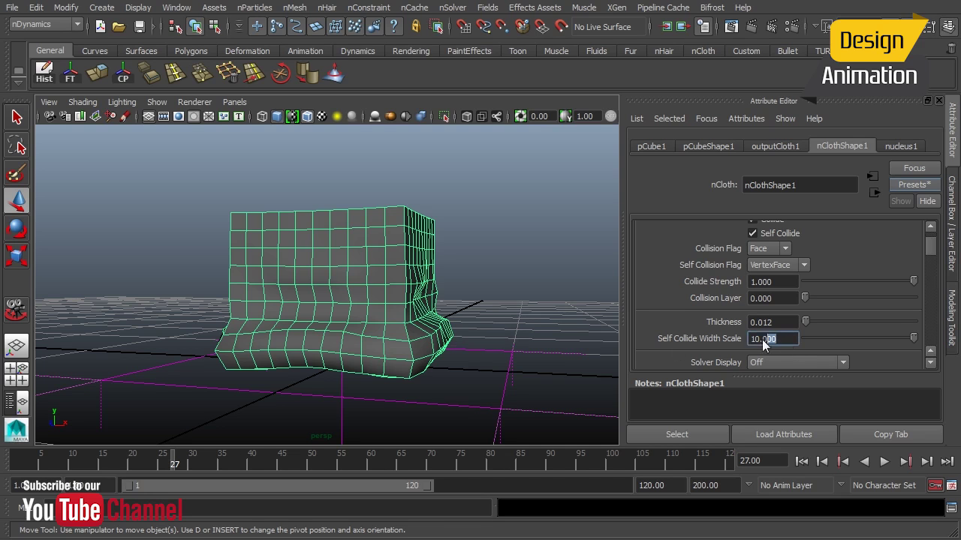
text(5)
key(Return)
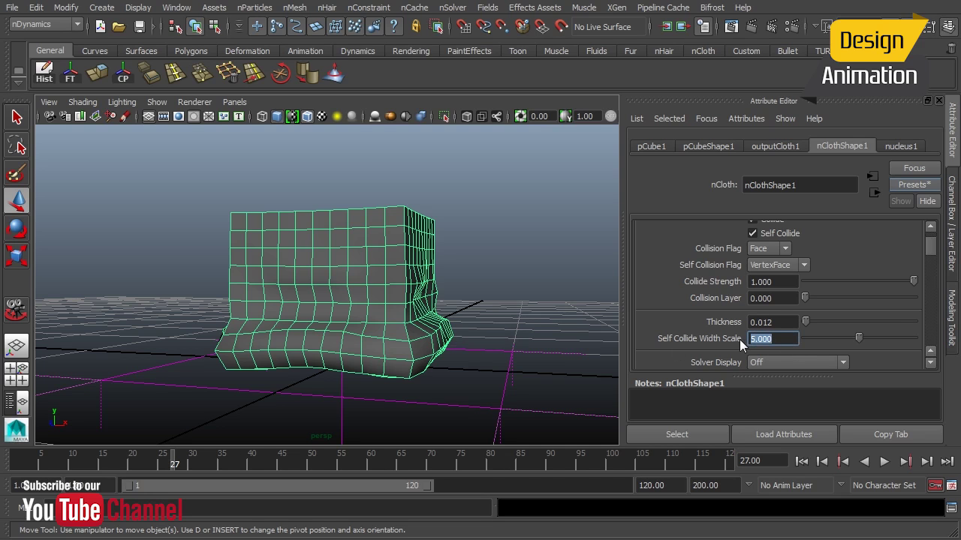